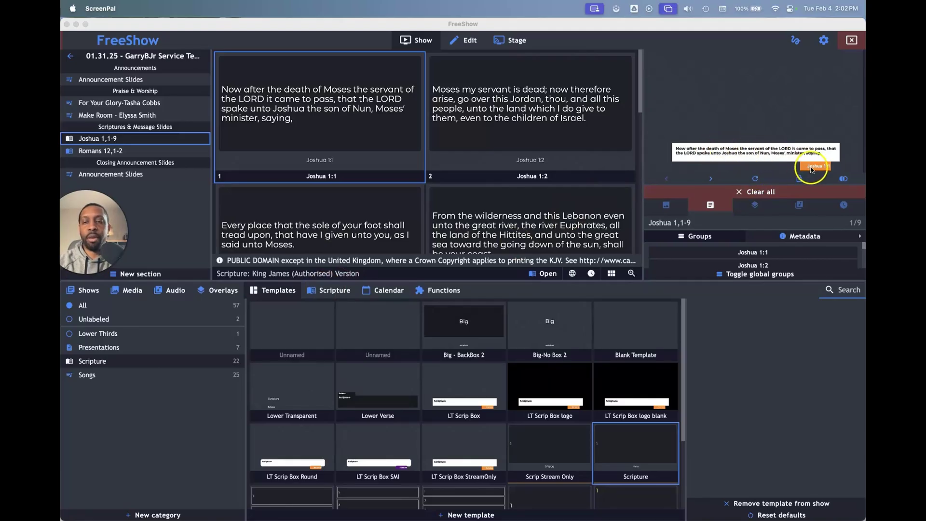
Open the scripture browser and send Genesis 1:8 (New Living Translation) to output.
click(337, 291)
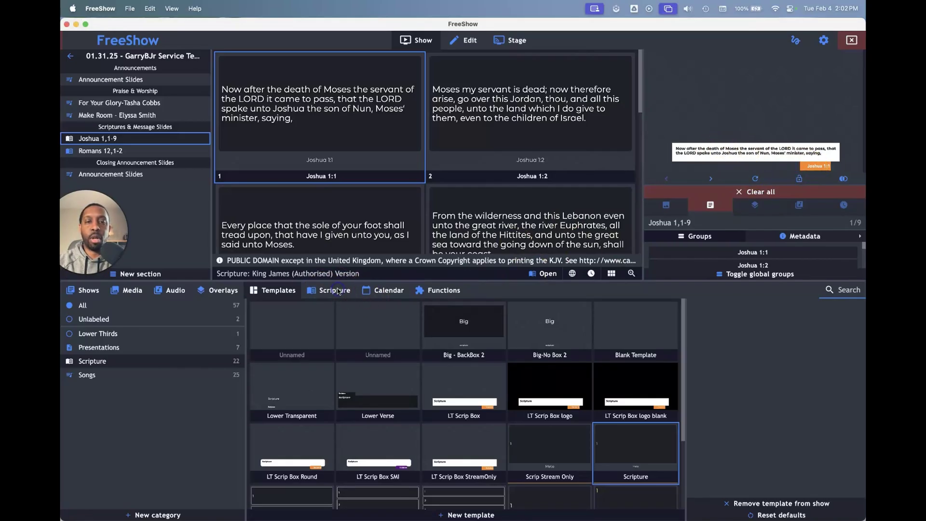
click(338, 291)
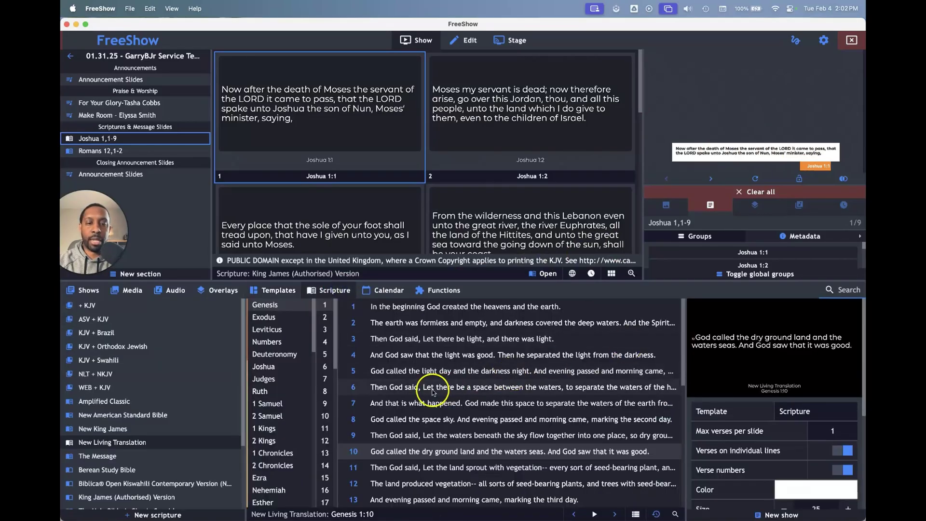
double_click(420, 421)
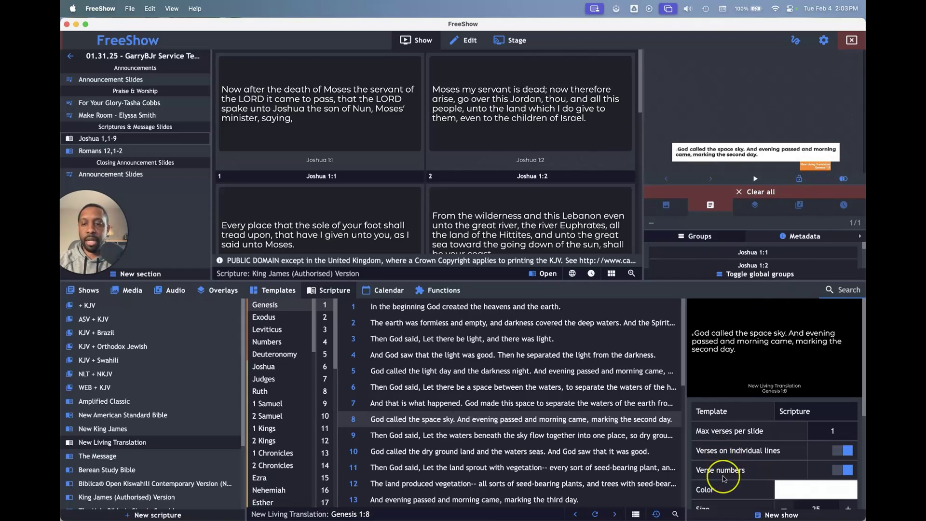
scroll(724, 479, down, 4)
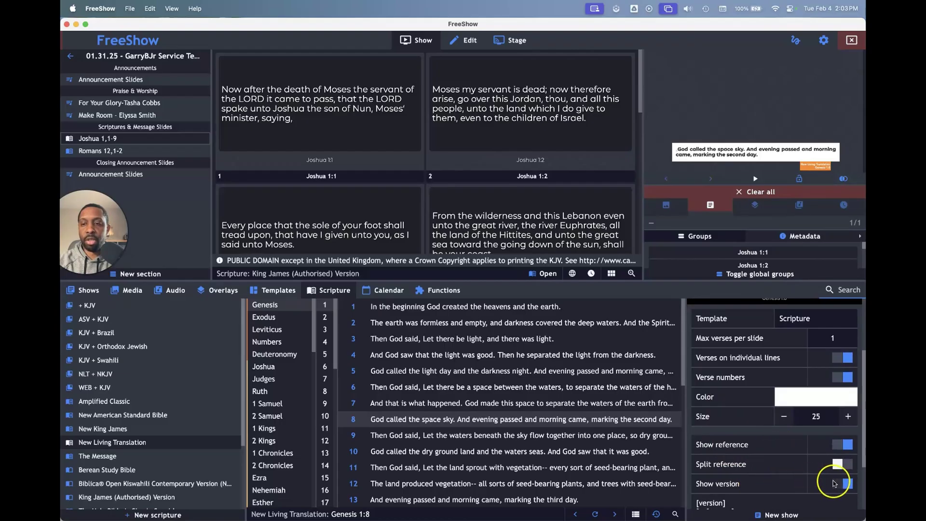
Toggle Show version off and back on, then resend Genesis 1:8 to output.
click(848, 483)
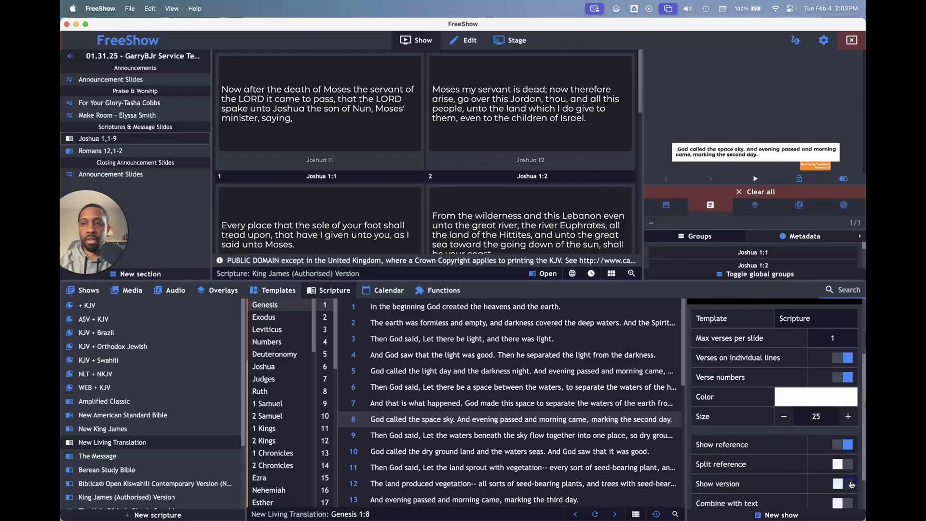
click(559, 371)
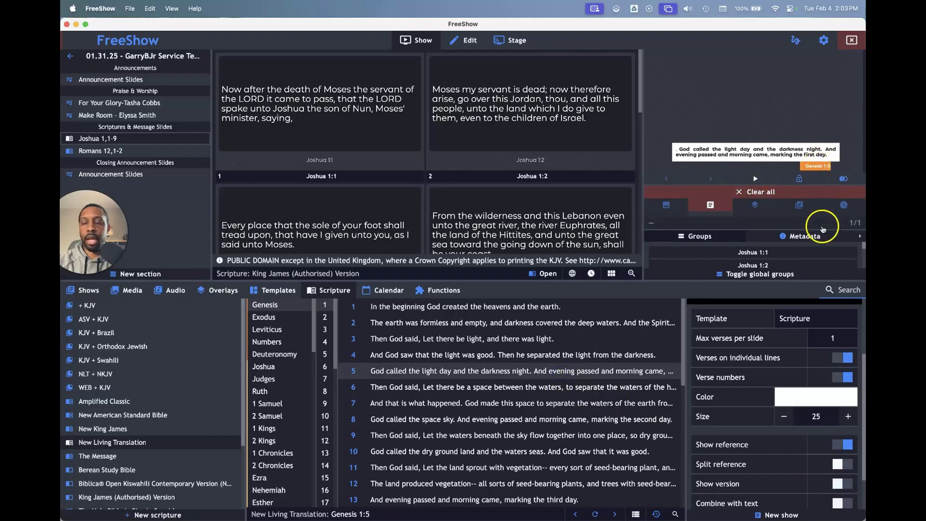
click(766, 401)
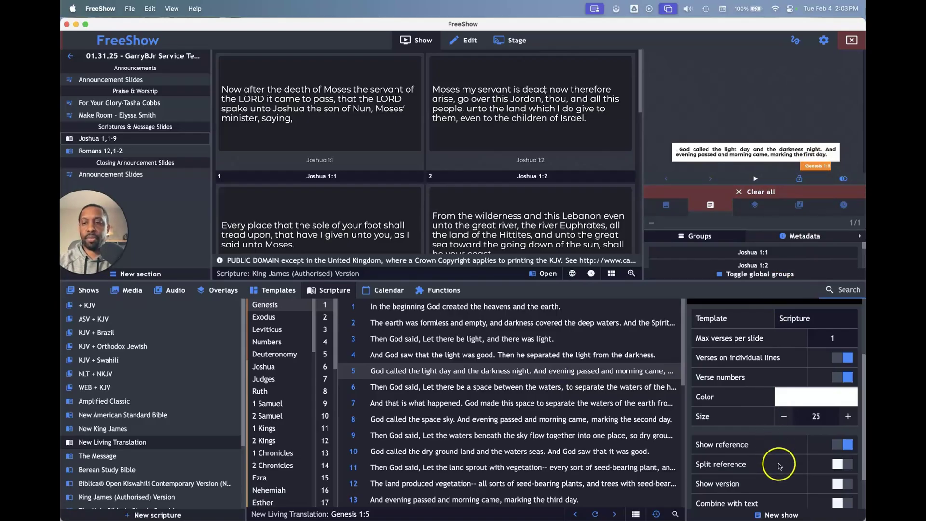
click(836, 484)
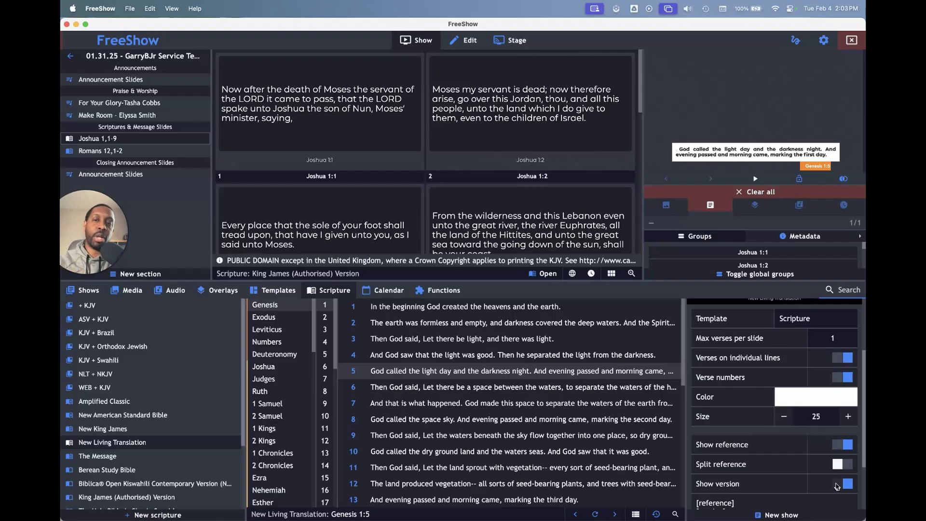
click(539, 420)
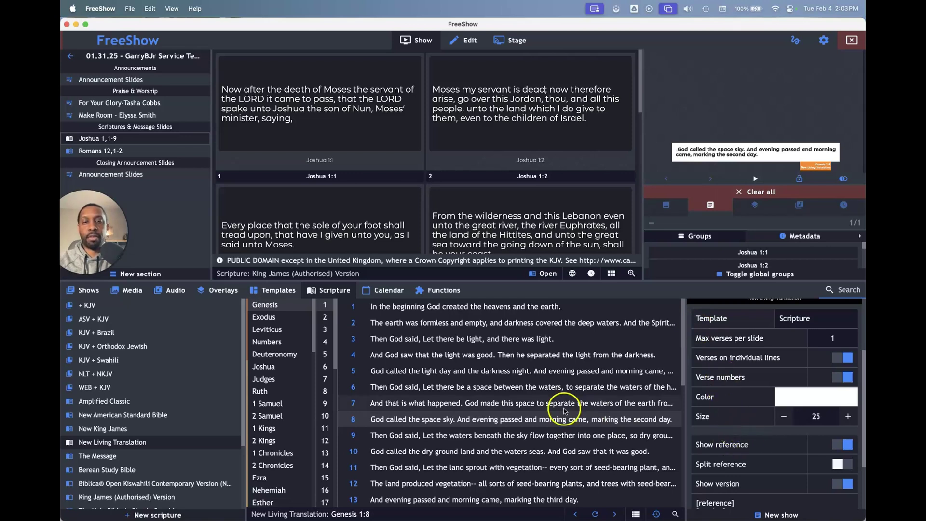
Add a blank Scripture template named 'New Lower Thirds Verse' and select it in the list.
click(284, 295)
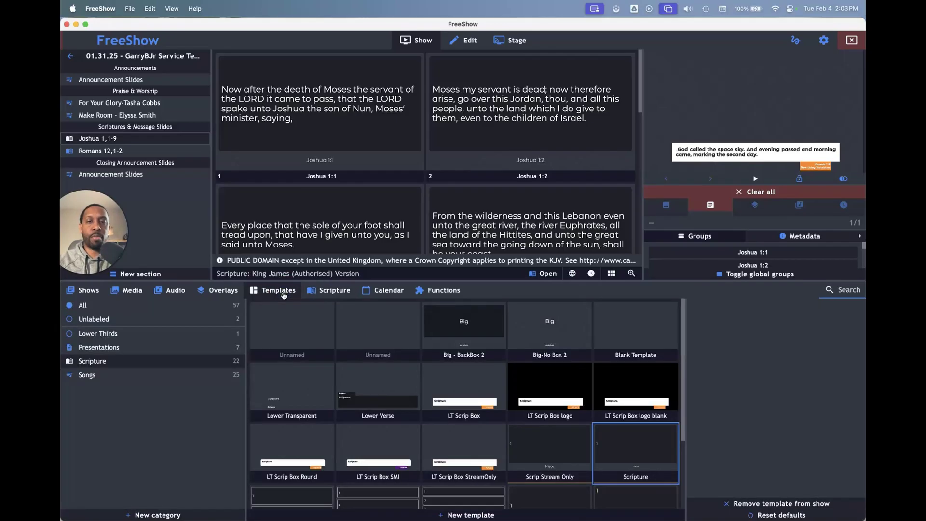
click(469, 516)
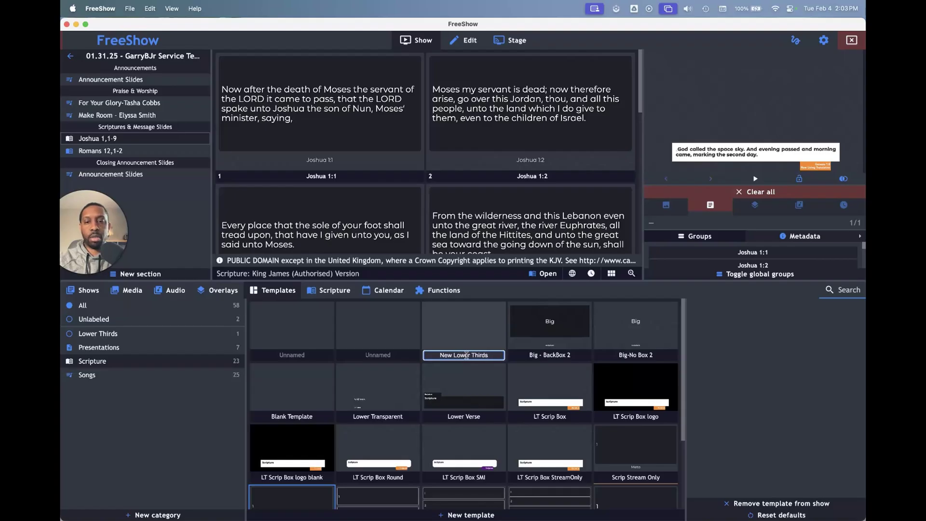
key(Return)
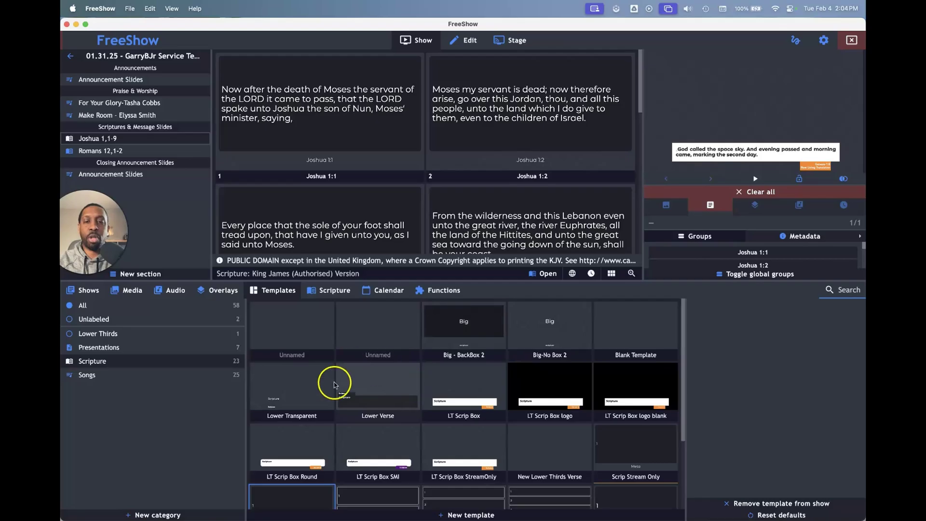
scroll(350, 339, down, 3)
scroll(350, 339, down, 1)
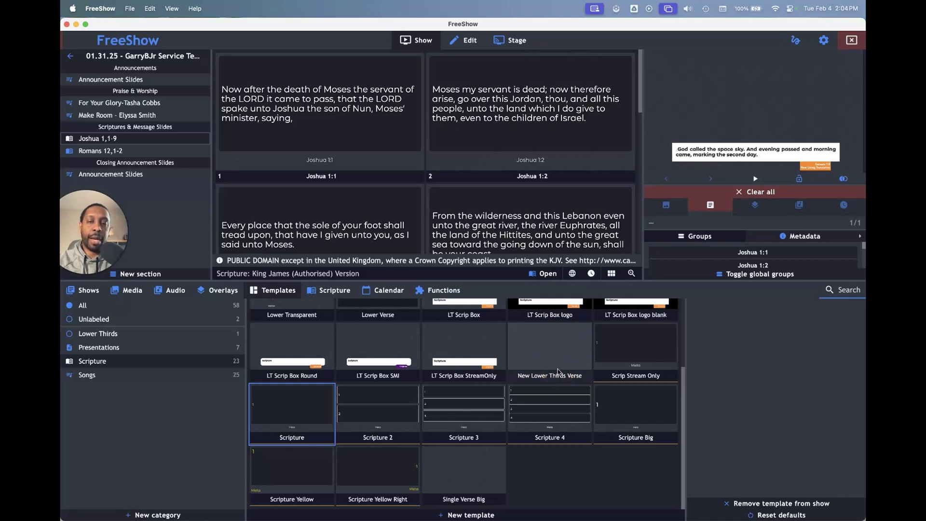
click(550, 345)
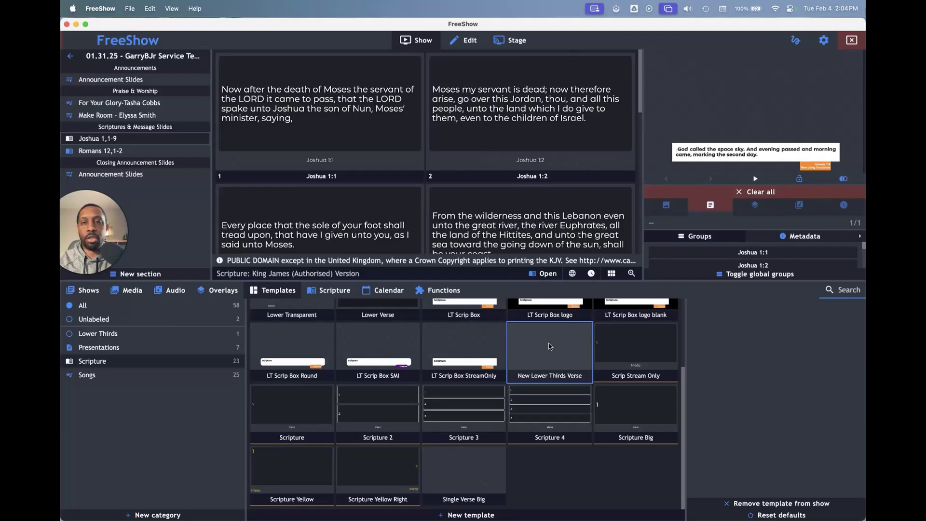
Edit 'New Lower Thirds Verse' and add a textbox shrunk to a thin strip near the bottom.
right_click(550, 346)
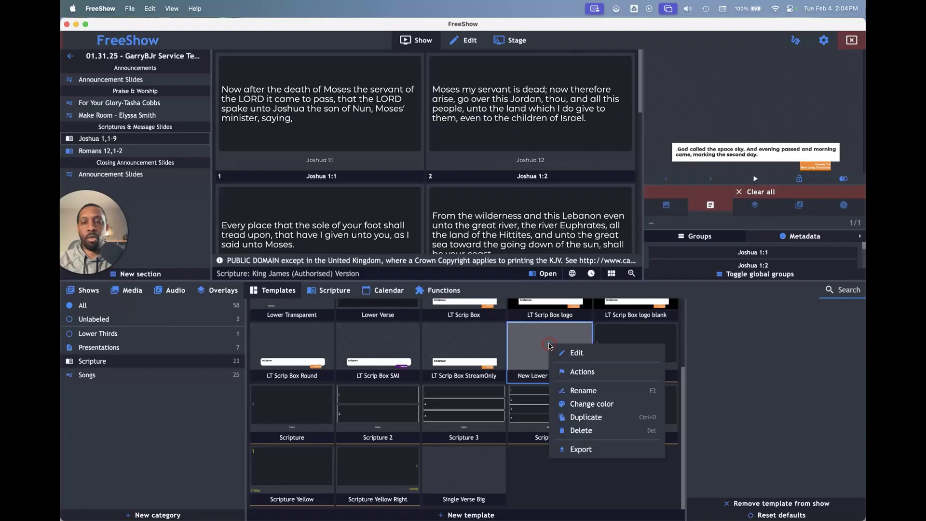
click(570, 356)
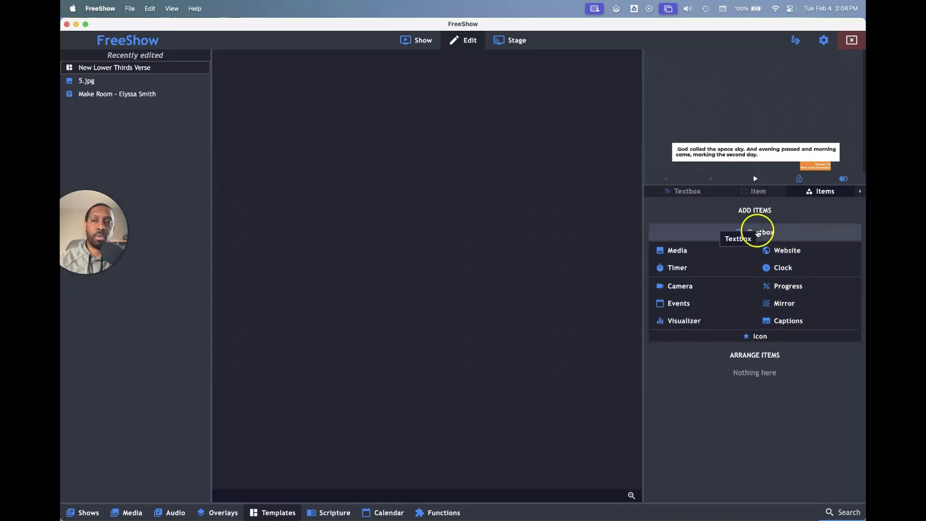
click(757, 233)
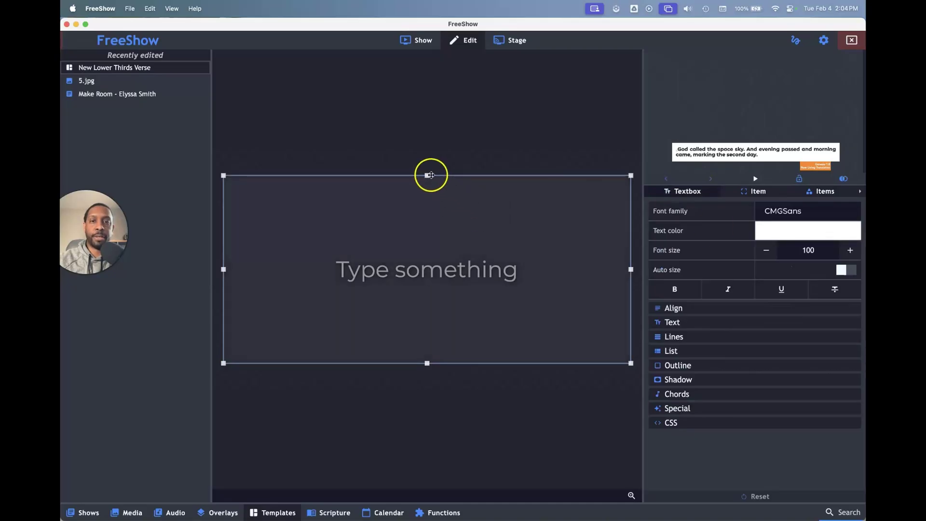
drag(427, 176, 424, 326)
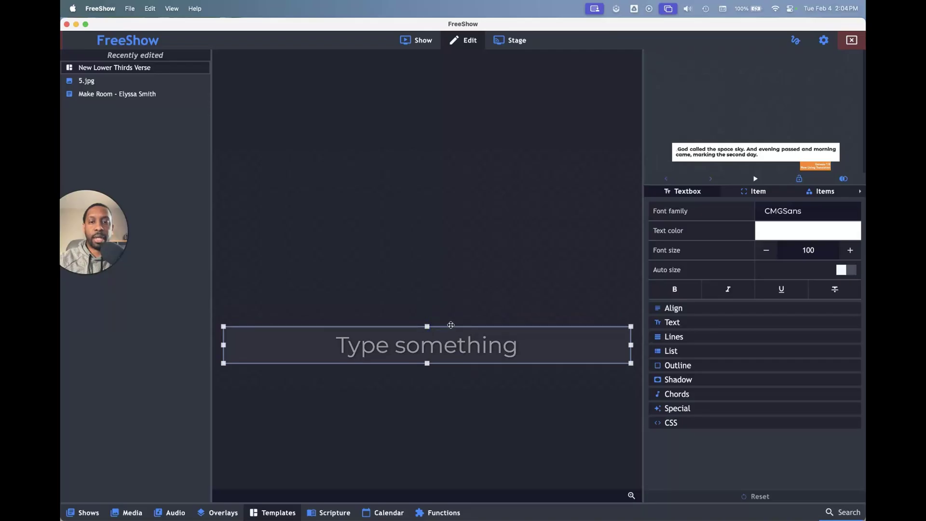
drag(450, 325, 450, 332)
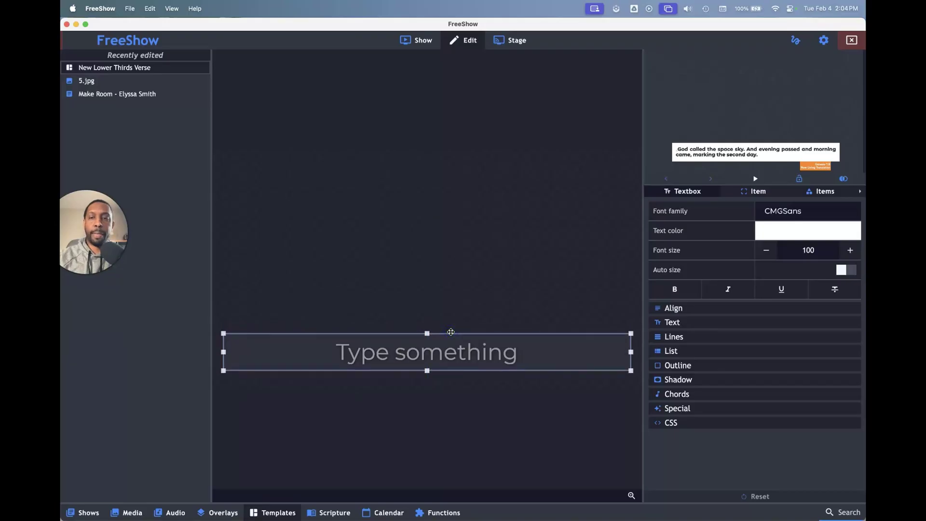
click(602, 326)
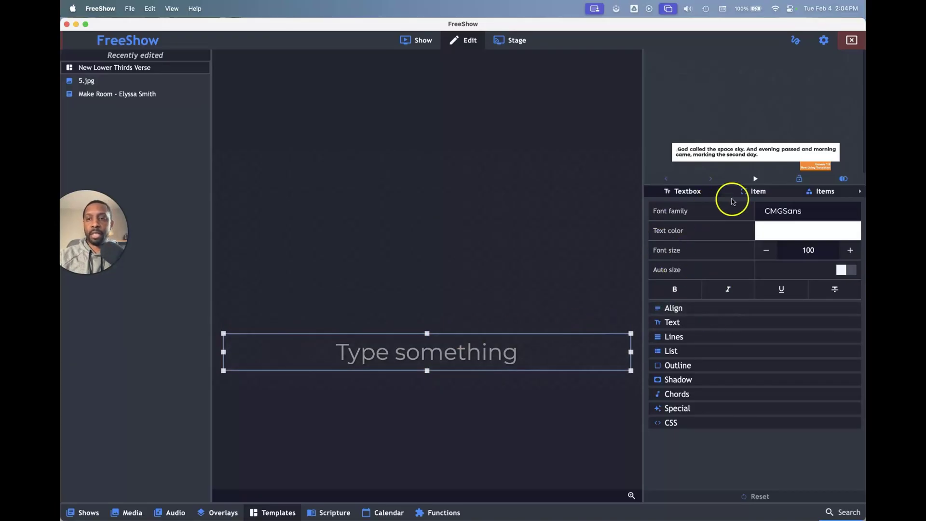
Add a second, narrow textbox beneath the right end of the centred wide strip.
click(822, 193)
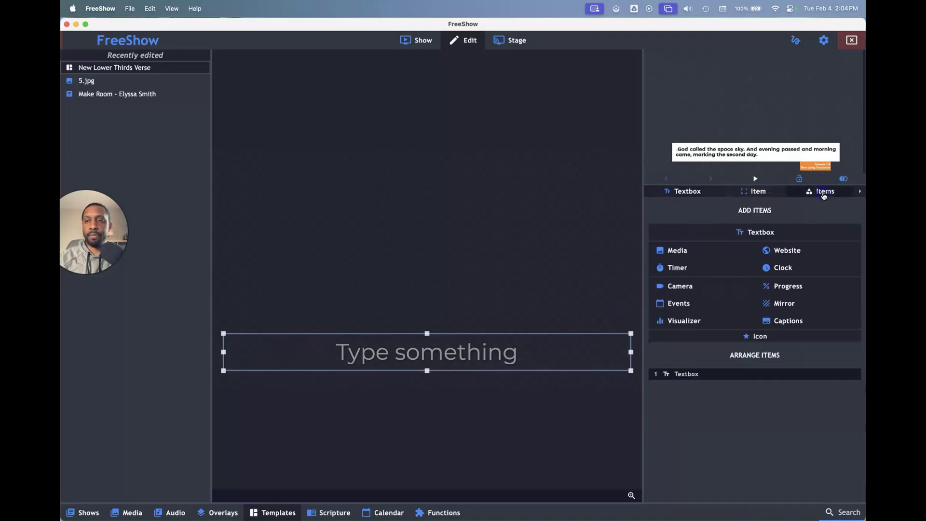
click(752, 234)
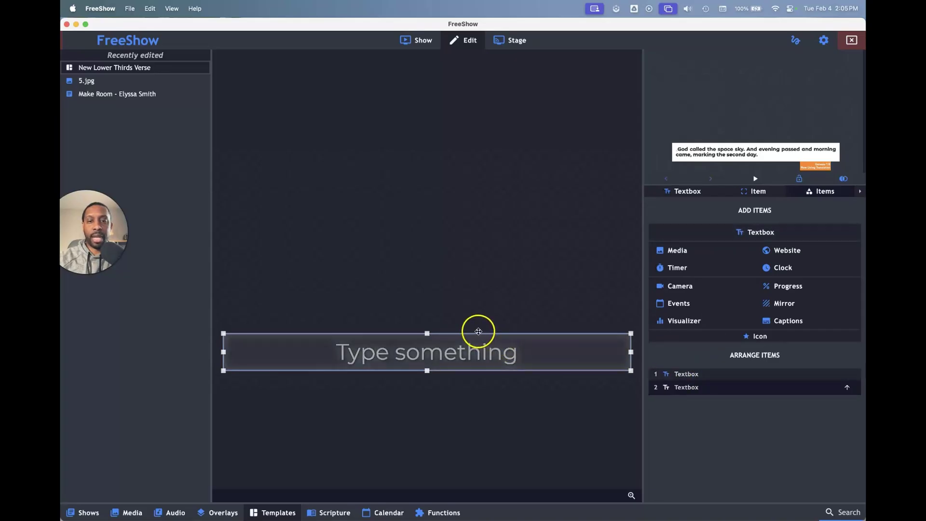
drag(478, 331, 478, 260)
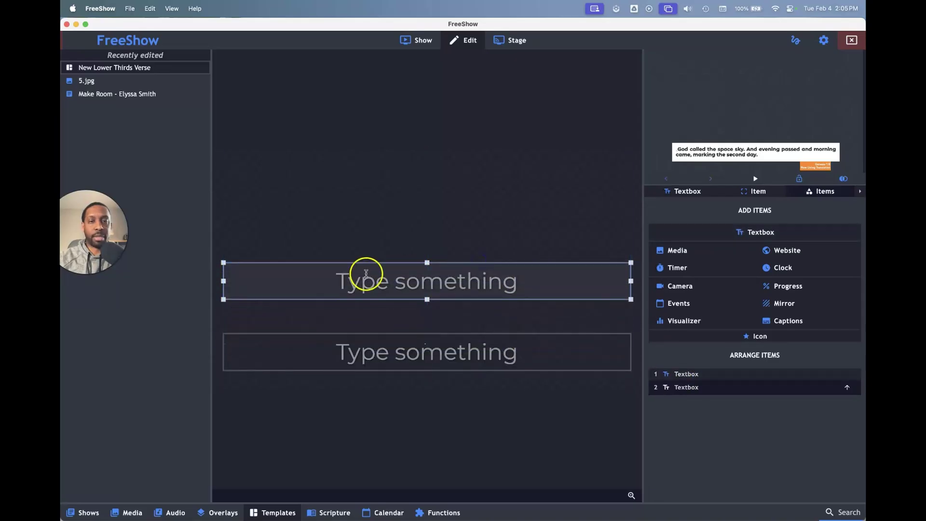
drag(223, 280, 565, 285)
drag(600, 301, 568, 364)
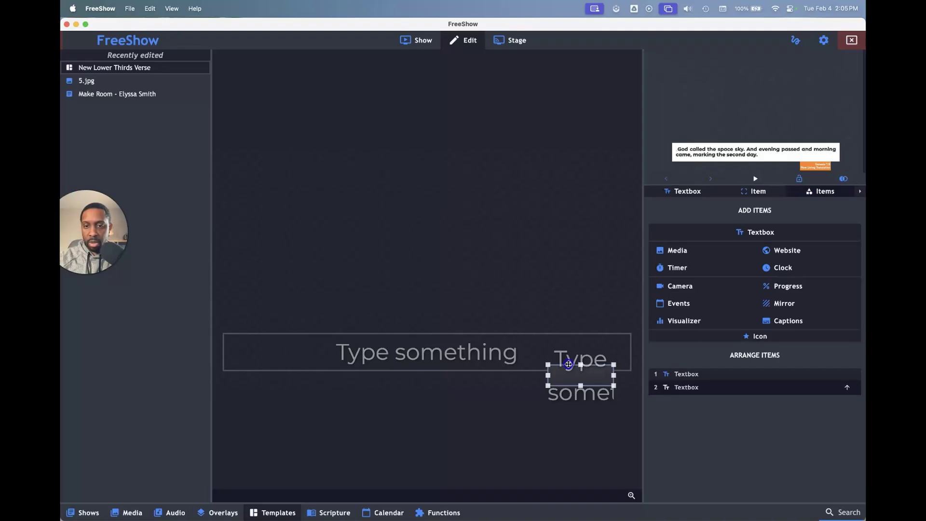
drag(533, 333, 532, 330)
click(516, 384)
drag(564, 374, 574, 369)
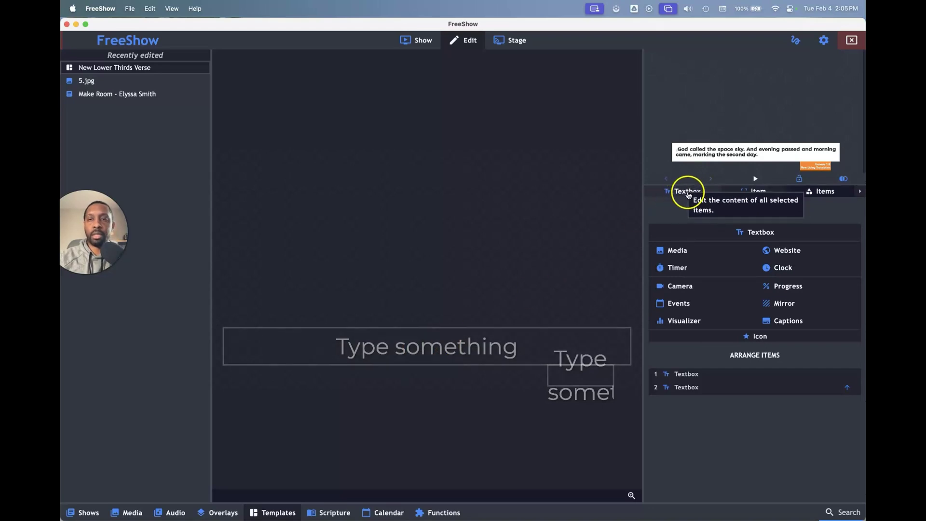
Turn on Auto size for the wide verse strip, keeping Text fit at Shrink to fit.
click(519, 329)
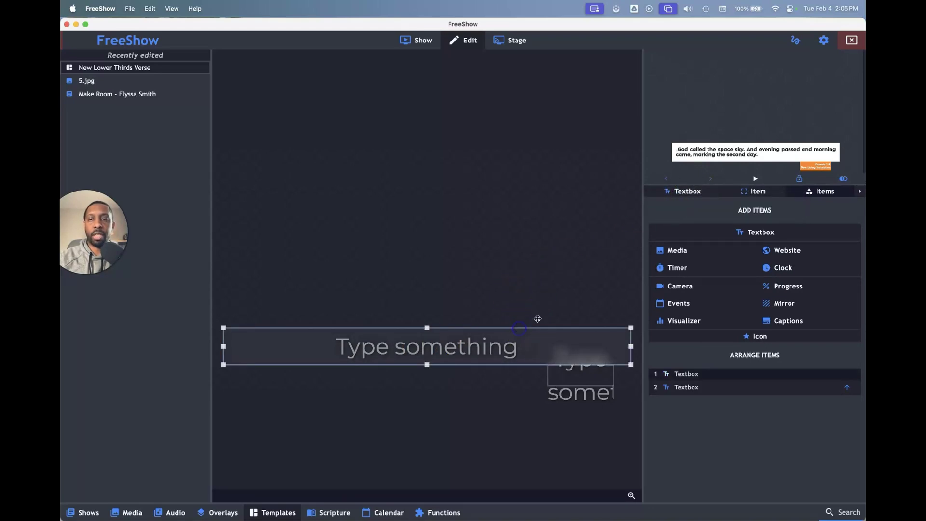
click(683, 193)
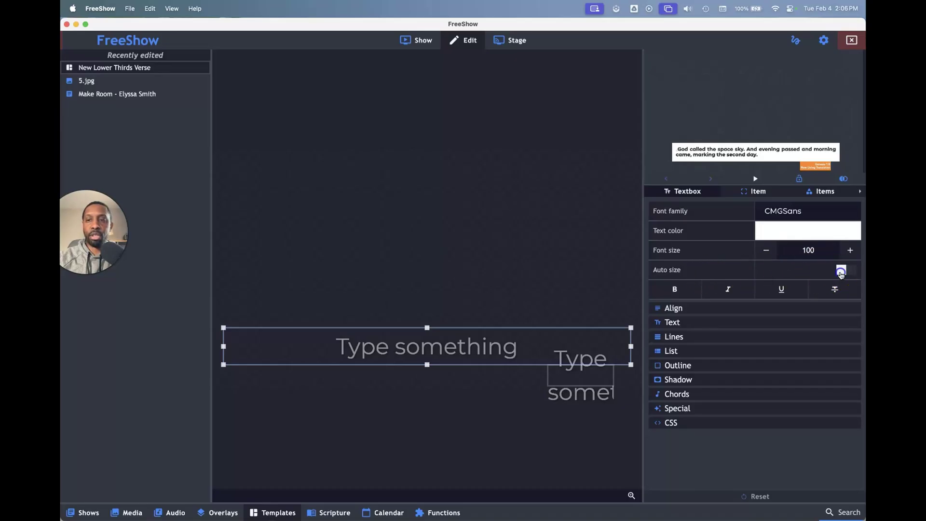
click(841, 273)
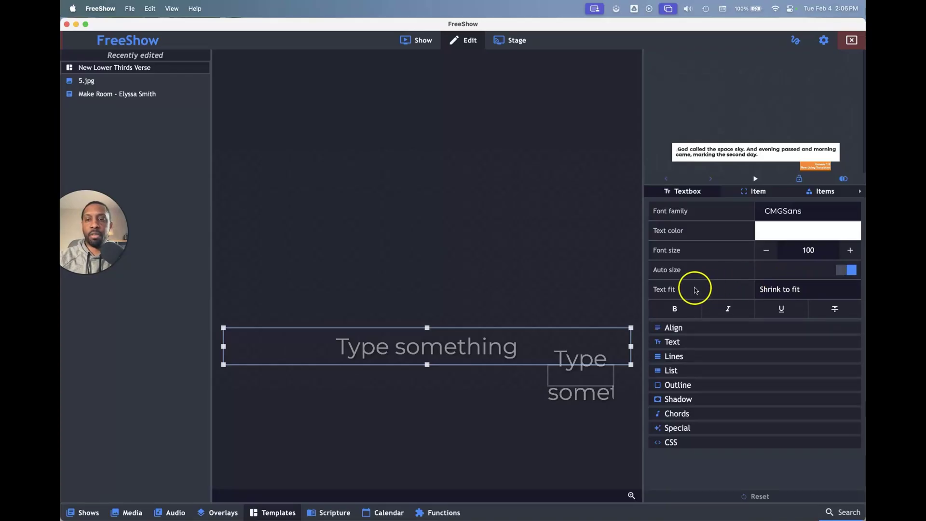
click(785, 293)
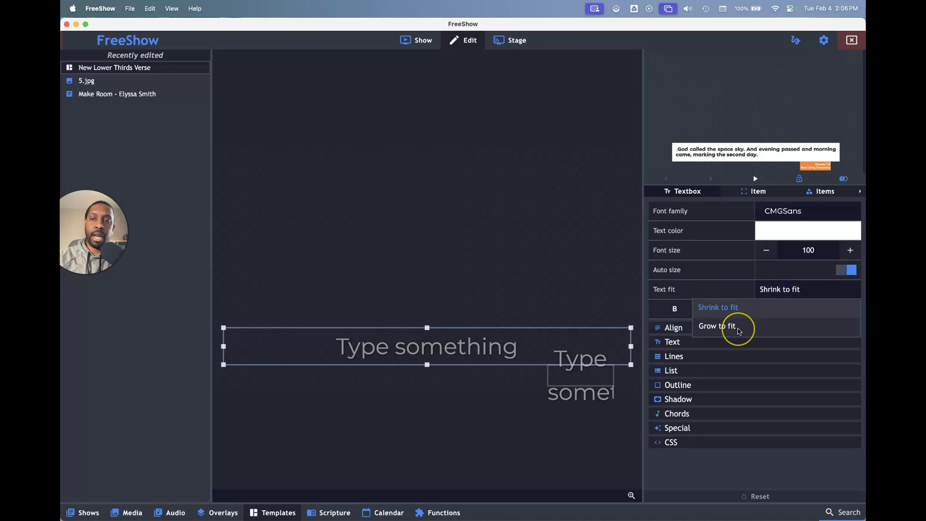
click(787, 290)
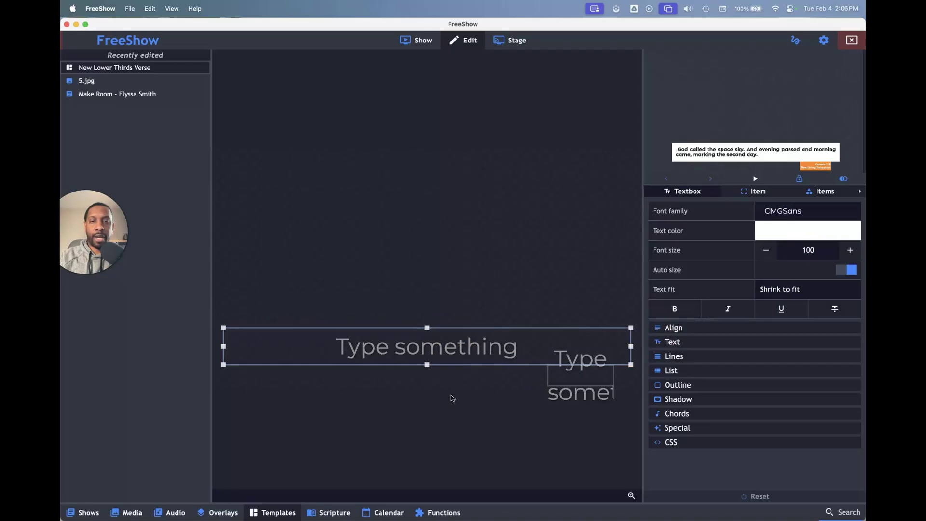
Try setting the small reference box's font size to 50.
click(576, 386)
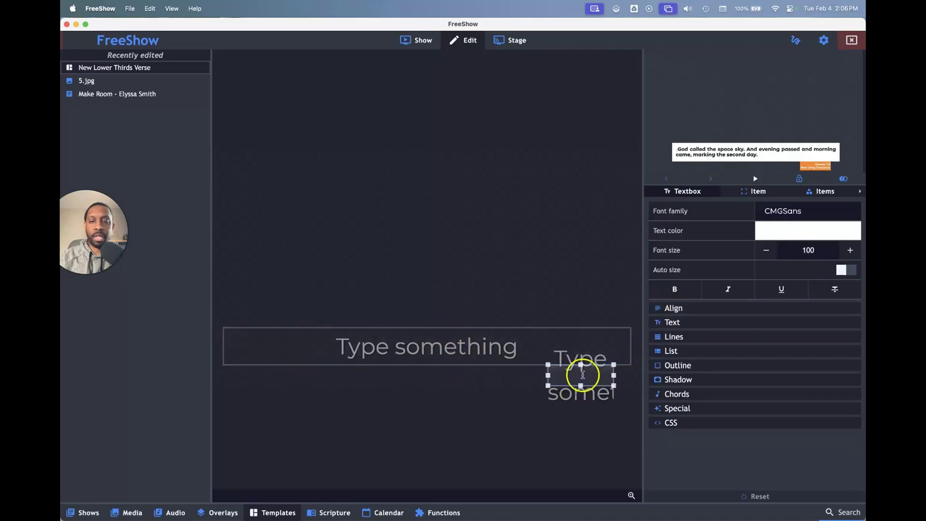
click(808, 253)
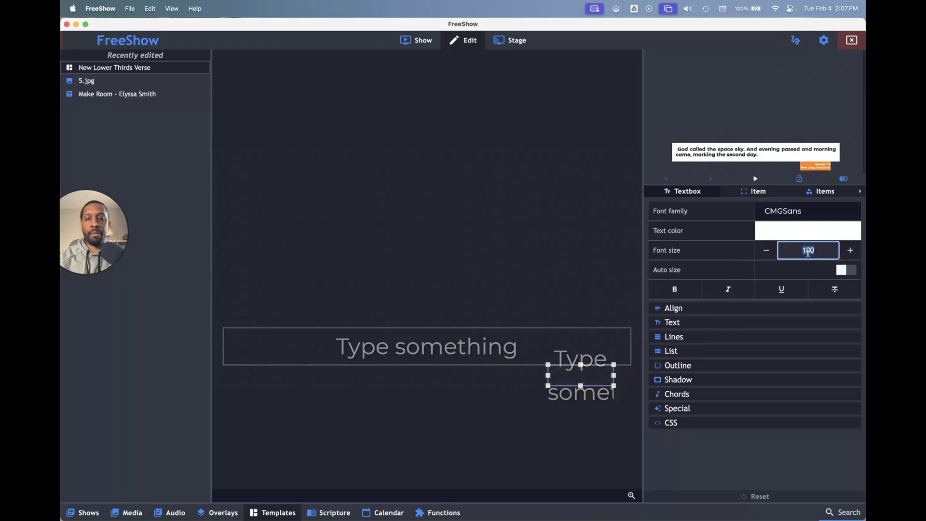
text(50)
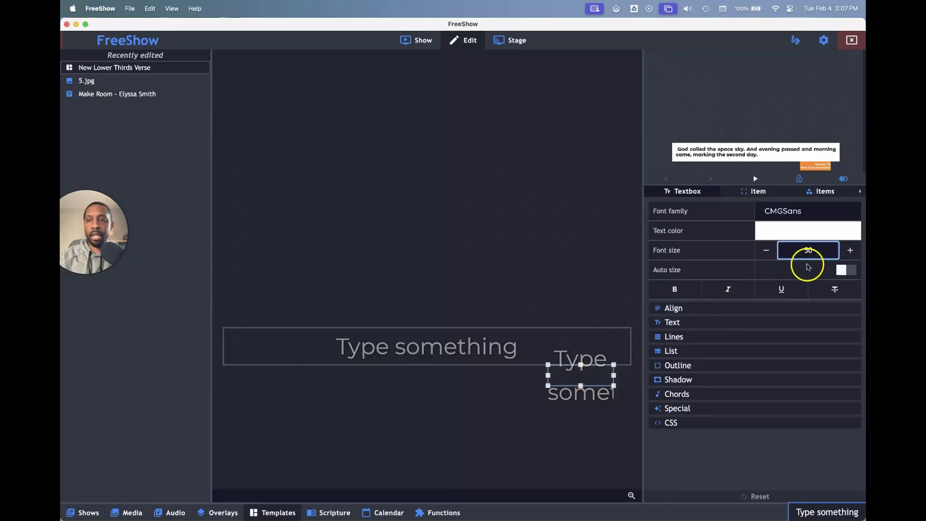
click(584, 378)
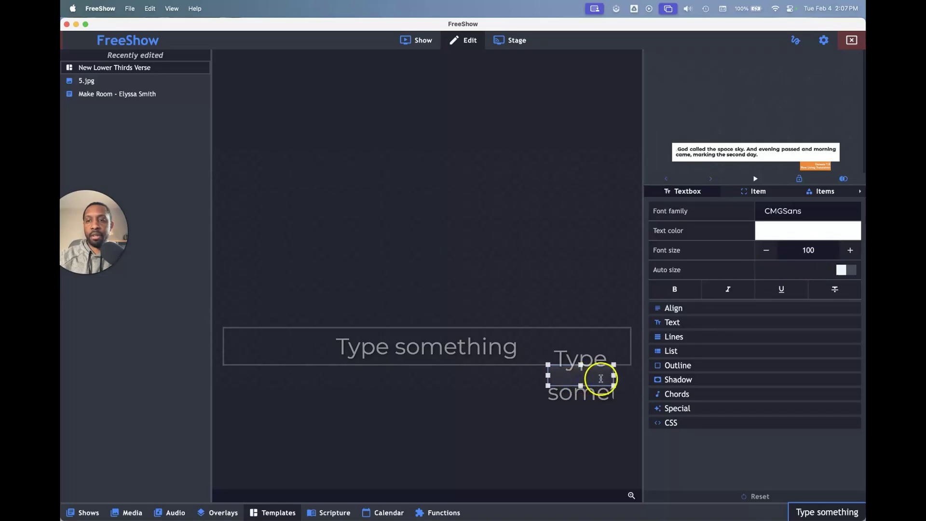
click(804, 252)
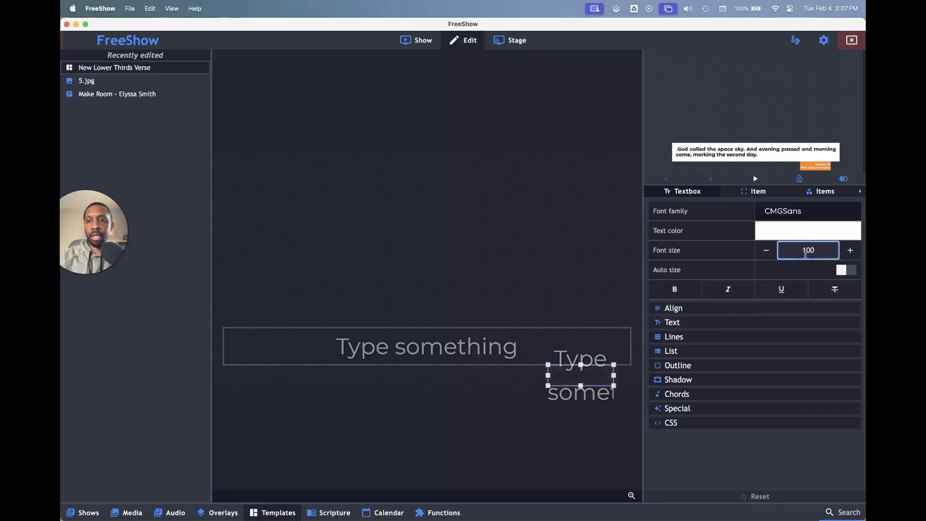
text(50)
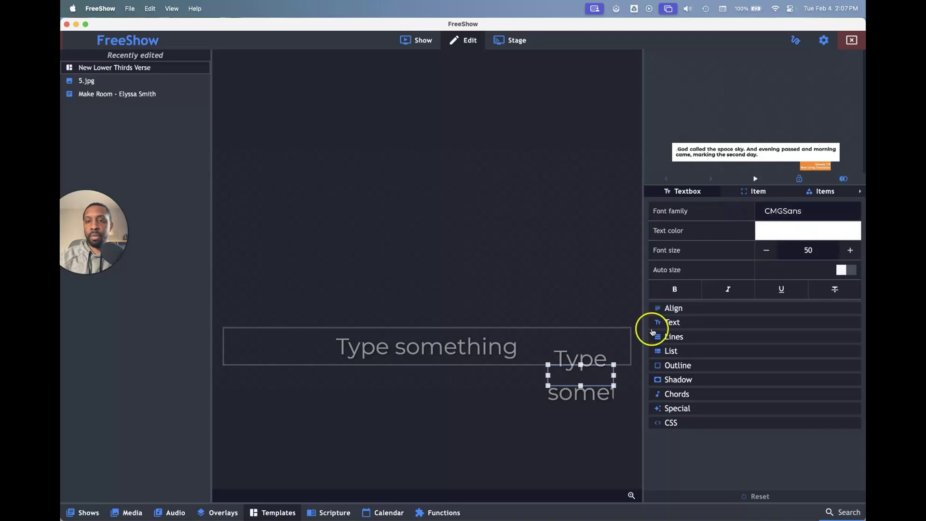
click(596, 375)
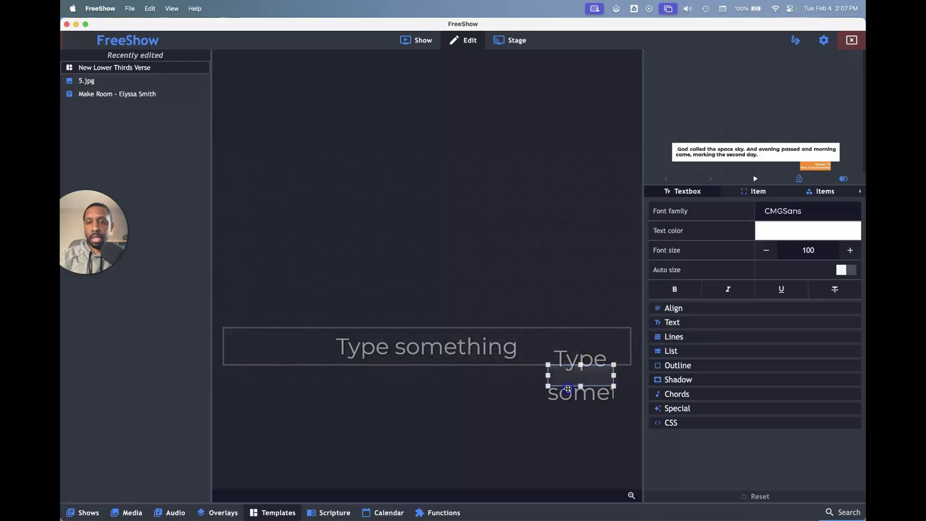
click(525, 384)
click(560, 383)
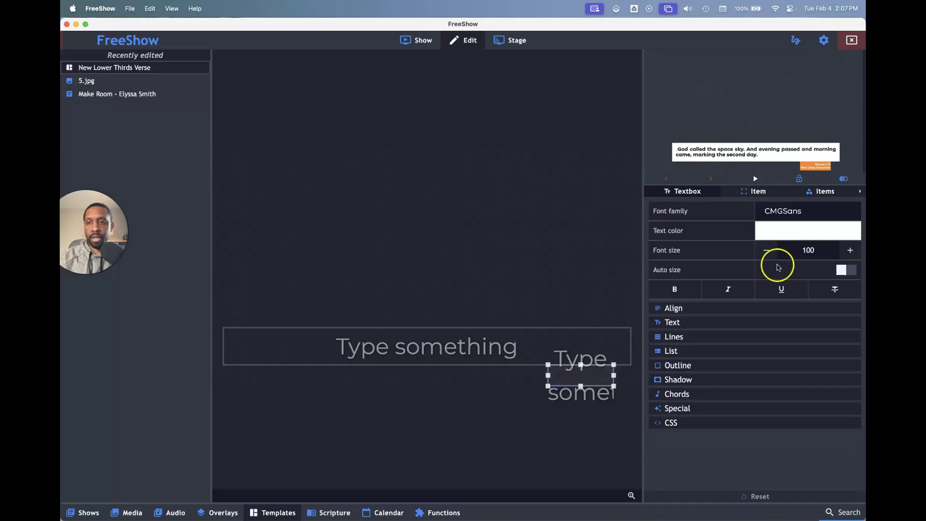
click(800, 251)
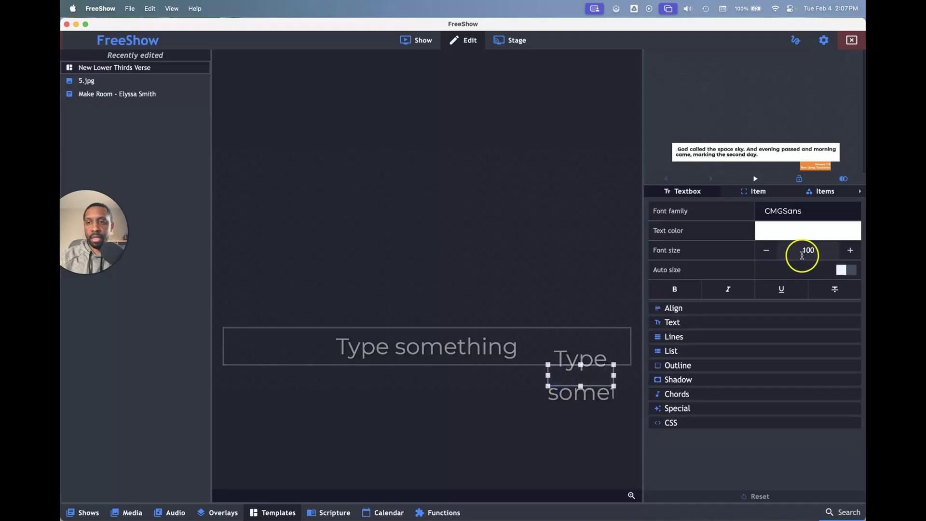
click(767, 251)
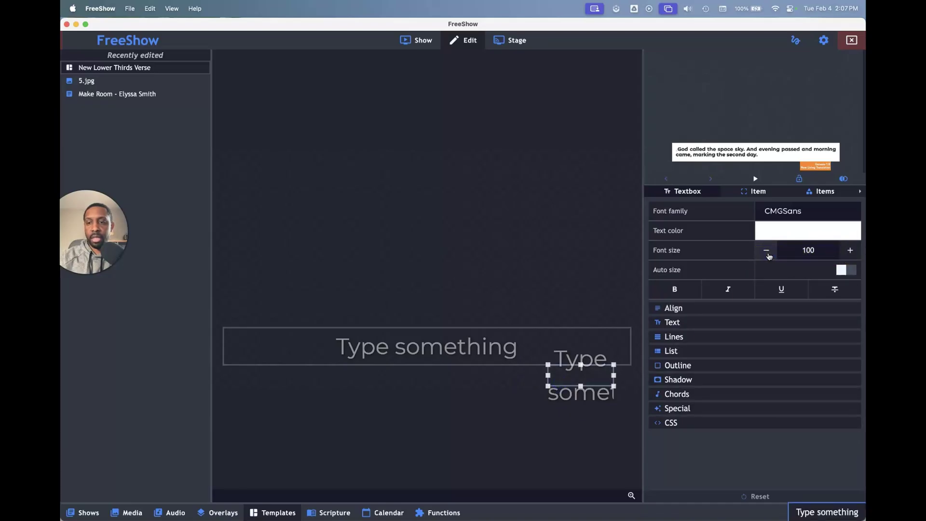
Type 'Scripture Reference' into the small box and set its font size to 50.
click(569, 377)
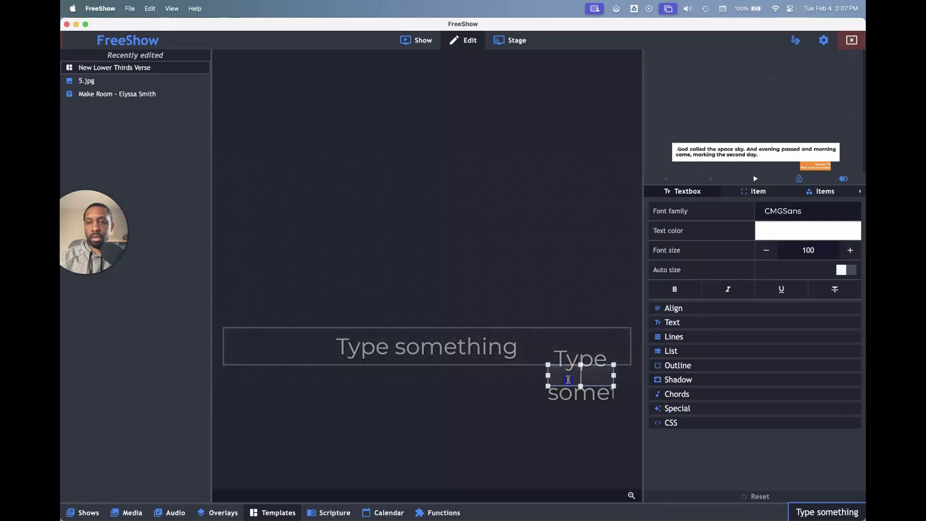
text(Scr)
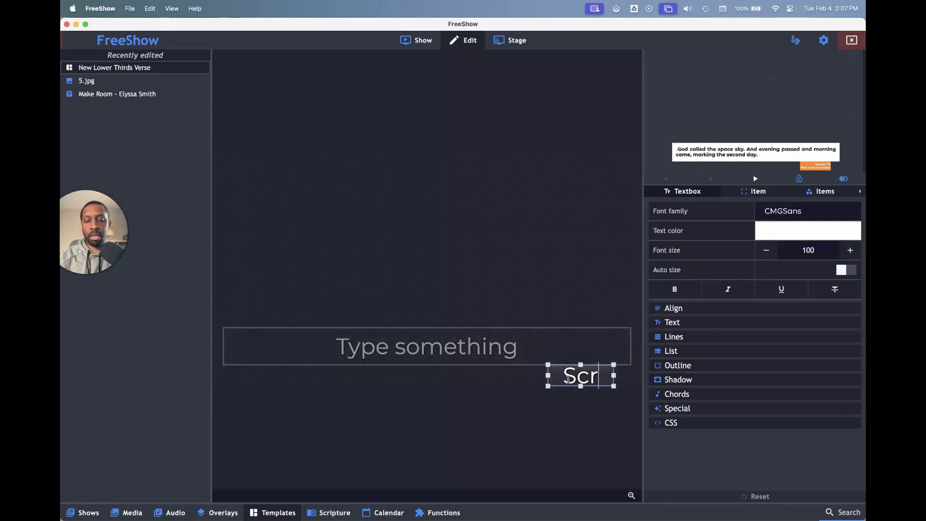
text(ipture Ref)
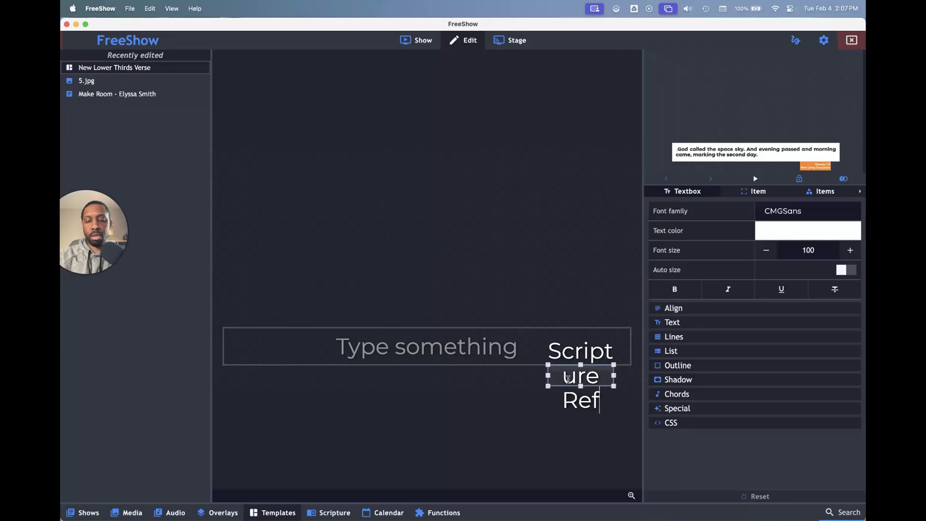
text(erence)
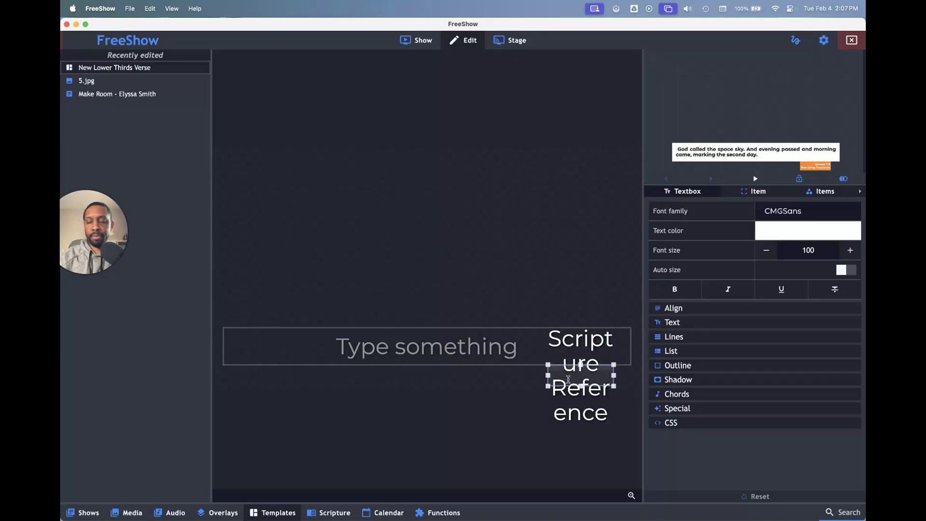
click(807, 254)
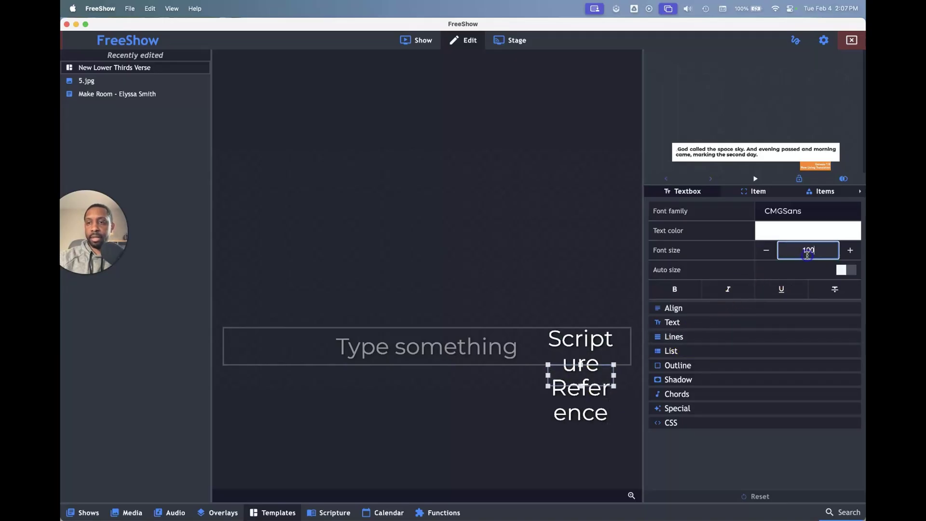
text(50)
key(Return)
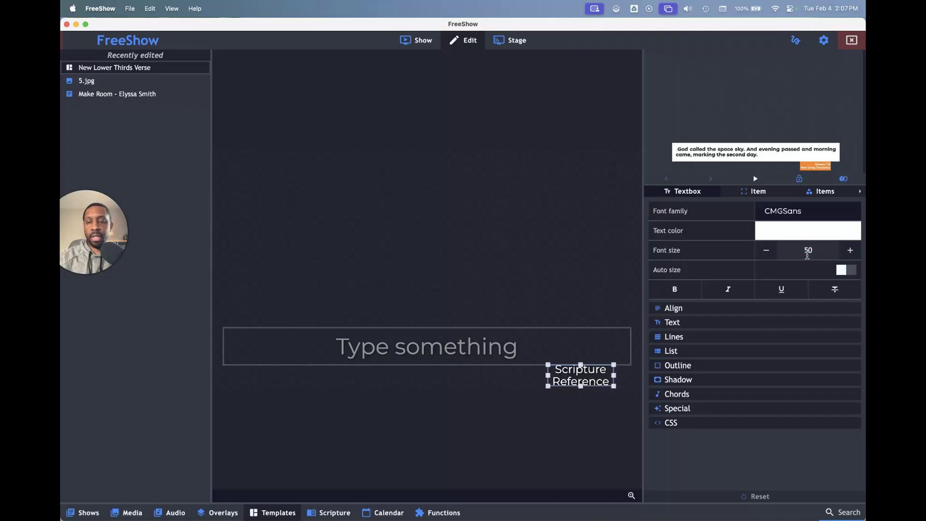
Enter the placeholder text 'Scripture' in the wide verse strip.
click(453, 357)
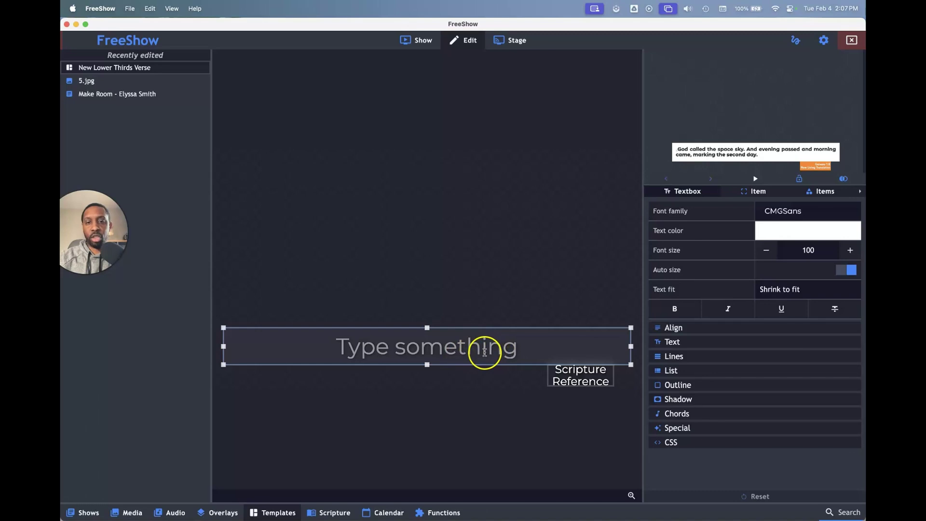
text(S)
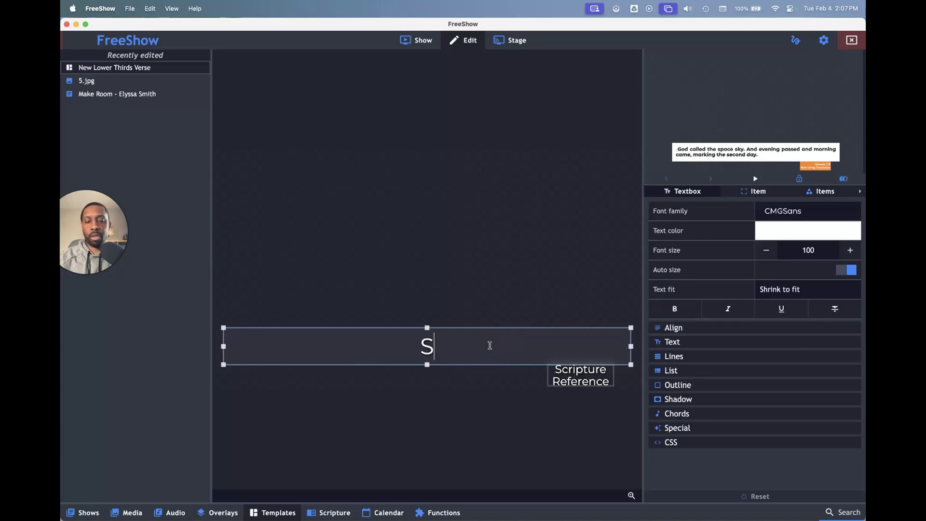
text(cripture)
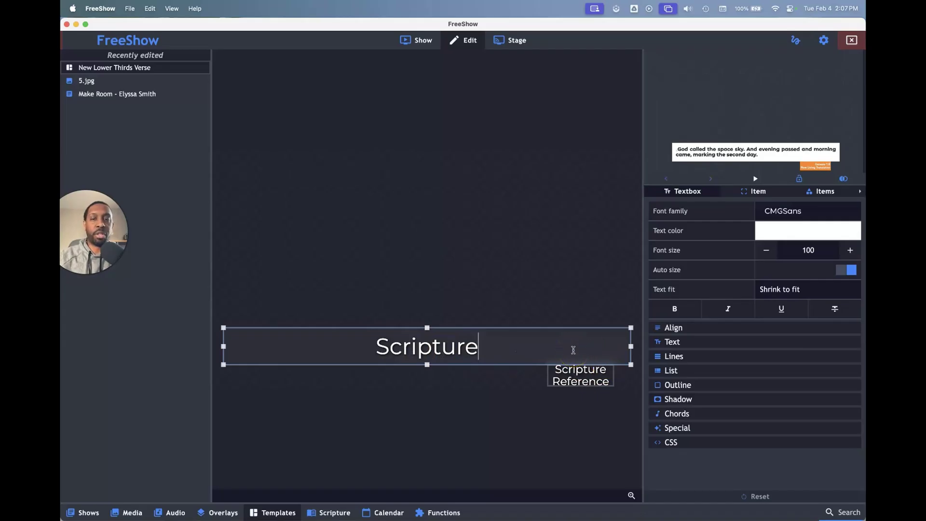
click(588, 380)
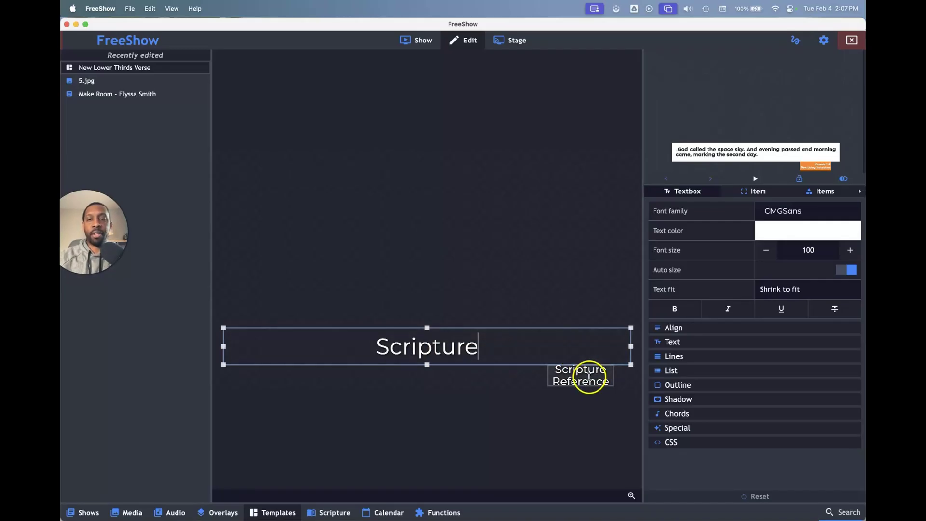
click(589, 378)
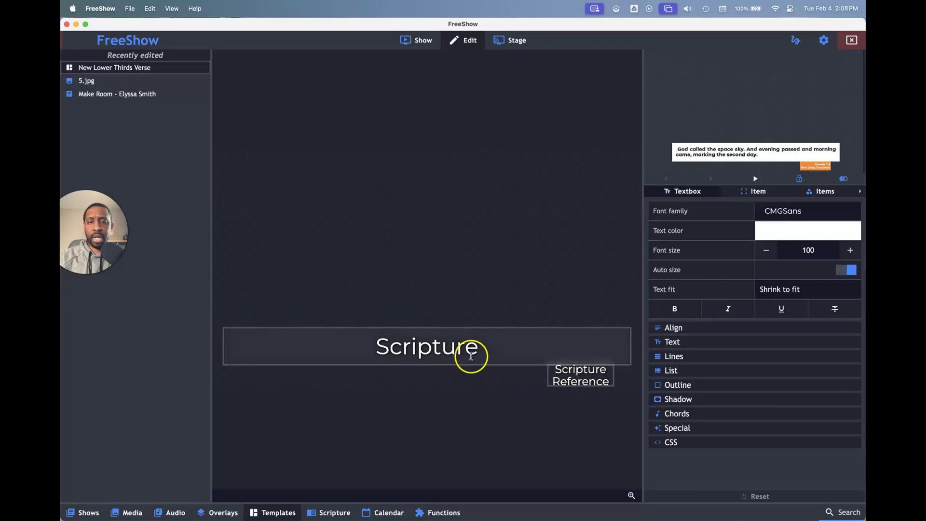
Adjust the Scripture text's font size with the plus and minus buttons to 107.
click(537, 329)
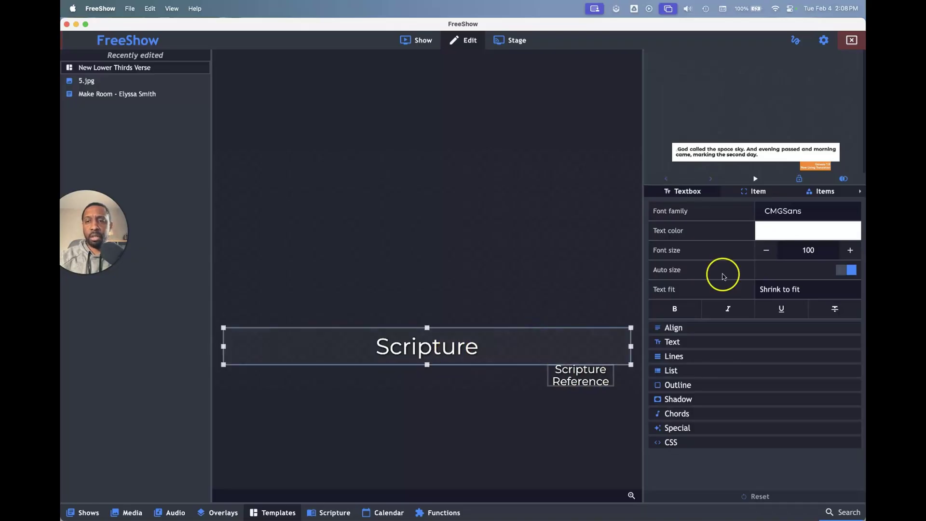
click(850, 251)
click(850, 251)
click(850, 250)
click(850, 251)
click(849, 251)
click(850, 250)
click(849, 250)
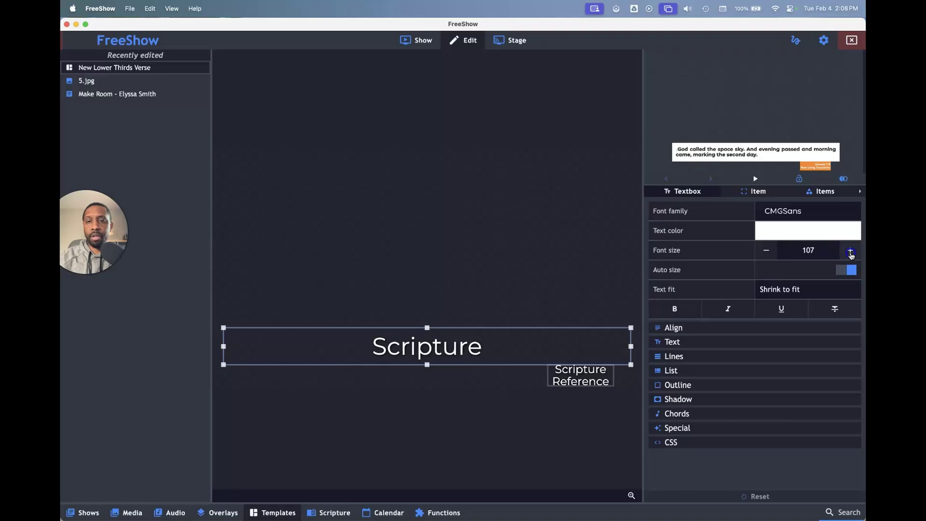
double_click(850, 251)
click(850, 251)
click(850, 251)
click(850, 251)
click(767, 249)
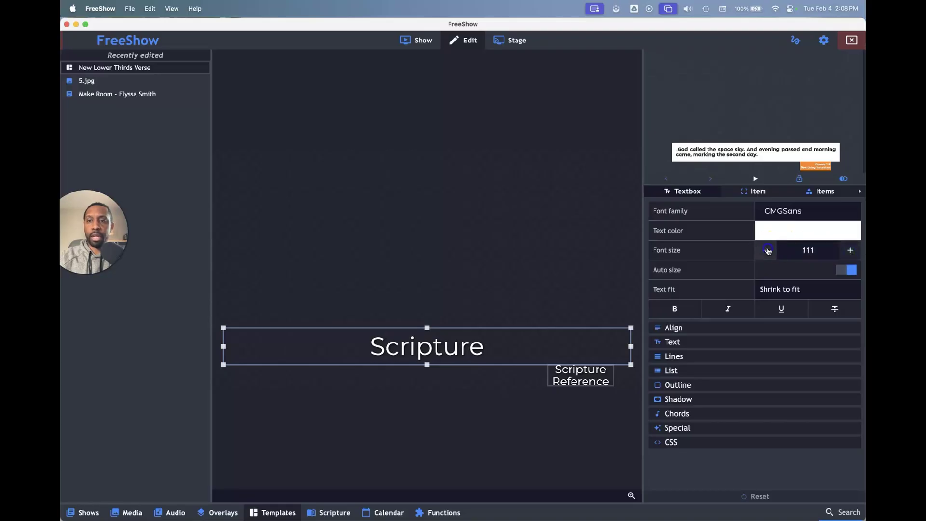
click(766, 249)
click(767, 250)
click(767, 250)
click(810, 251)
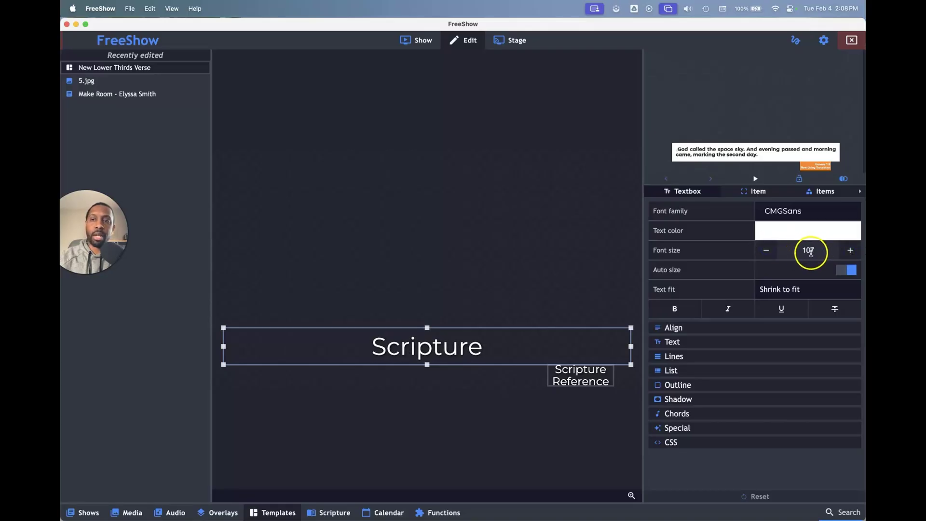
click(810, 252)
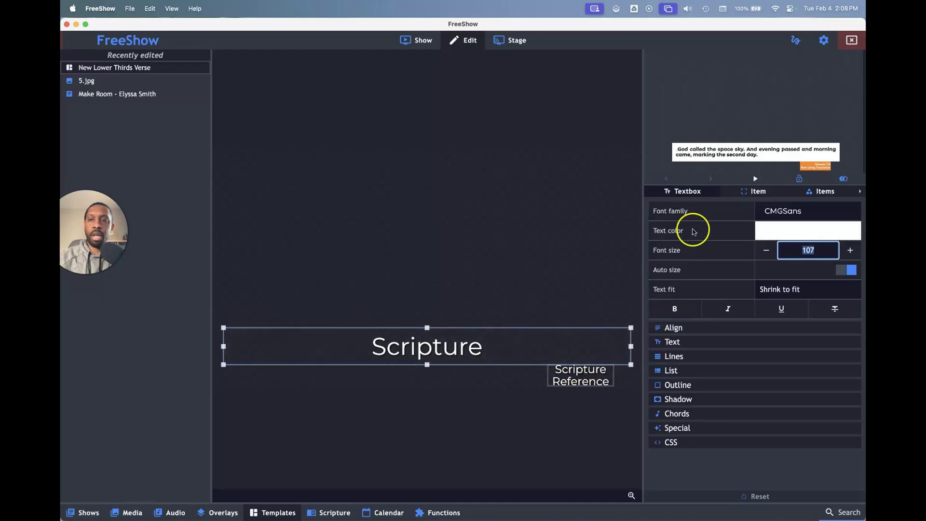
Expand the Scripture box's Transform and Style settings and choose an empty background colour.
click(748, 194)
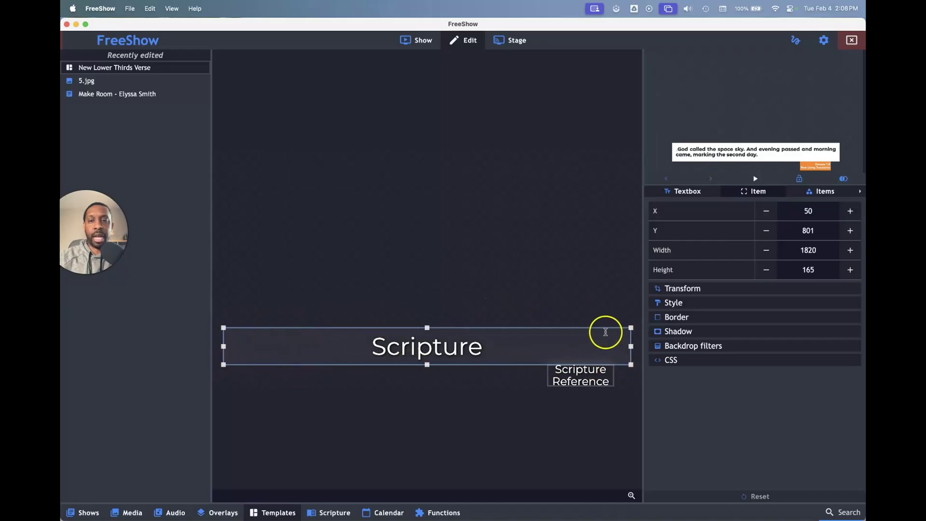
click(691, 292)
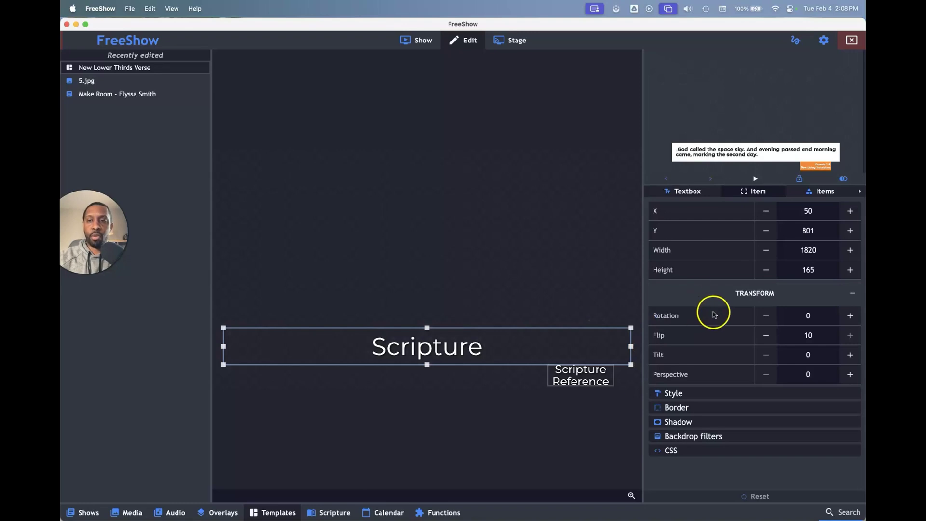
click(671, 387)
scroll(694, 404, down, 3)
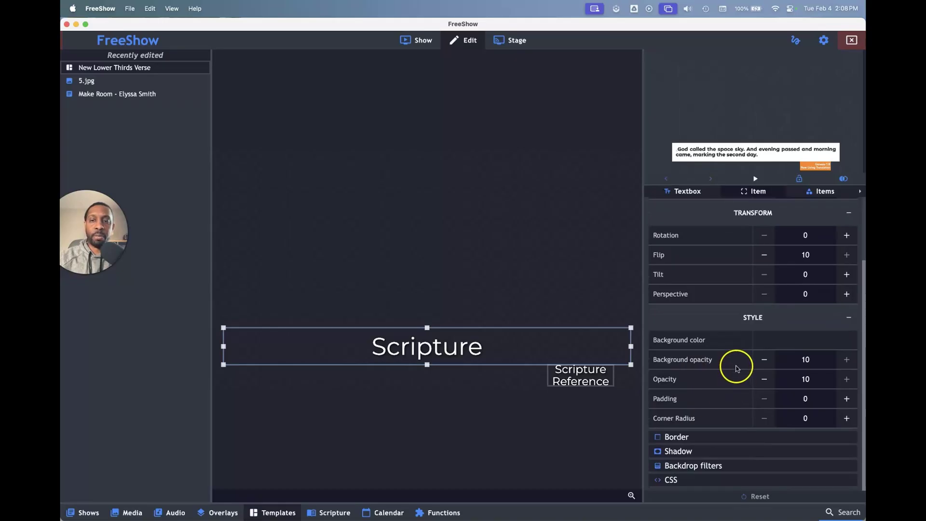
click(798, 341)
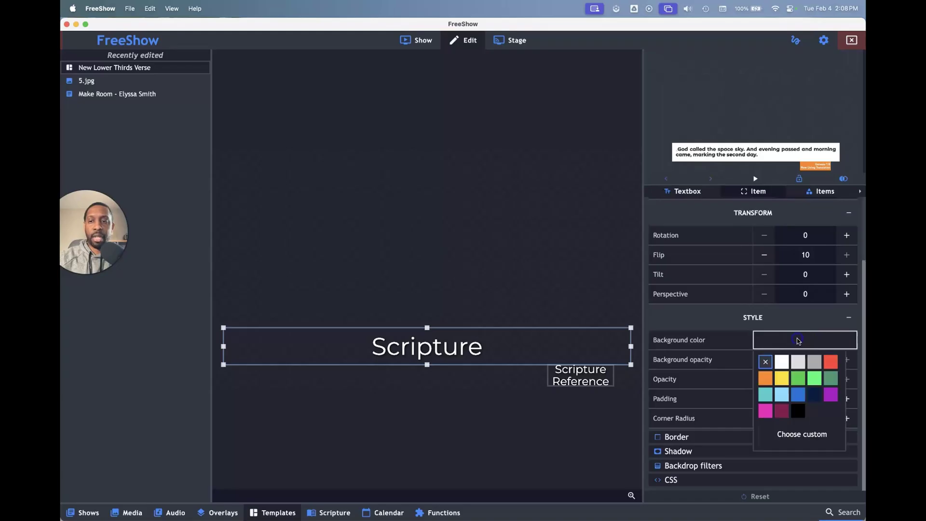
click(766, 361)
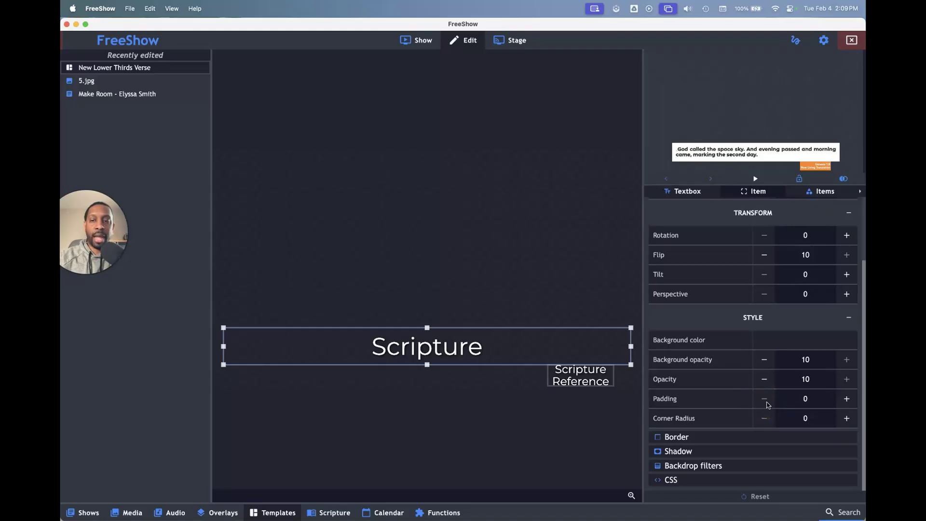
Raise the Scripture box's padding to 16.
click(846, 399)
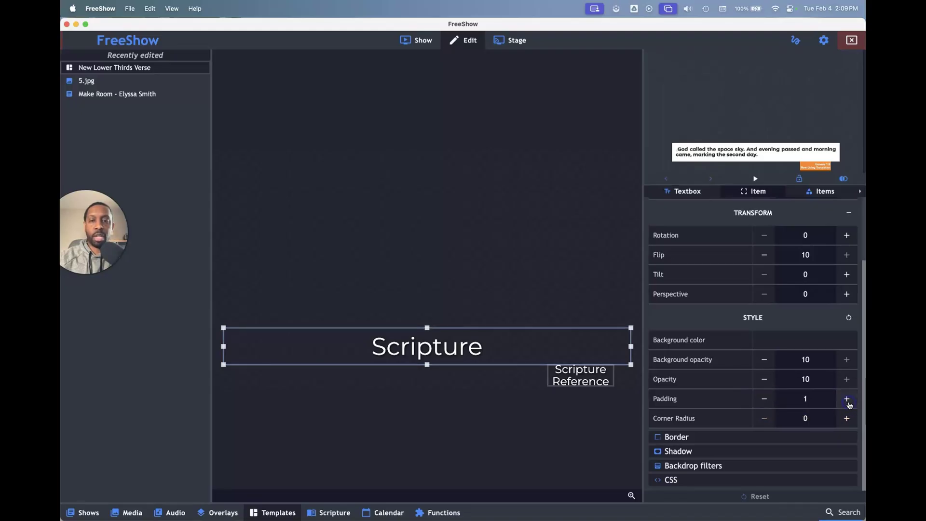
click(846, 399)
click(846, 399)
click(847, 399)
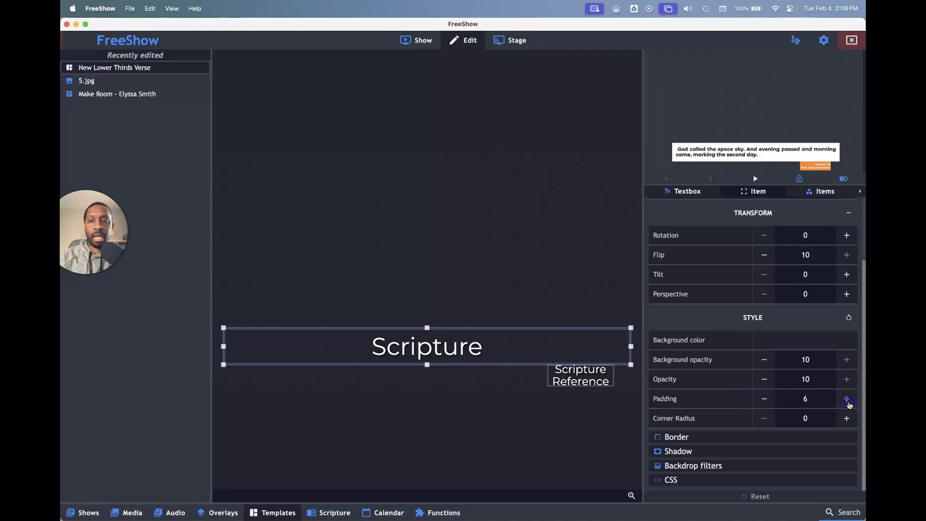
click(846, 399)
click(846, 399)
click(847, 399)
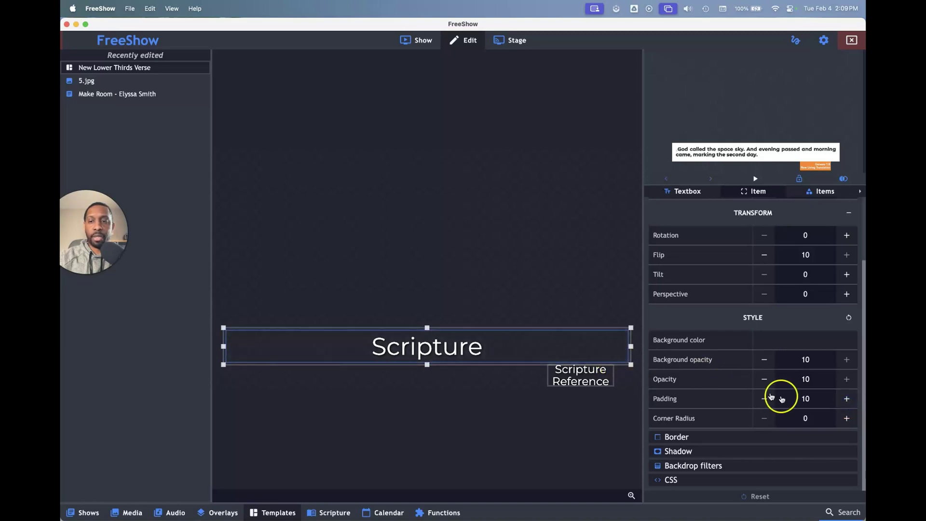
click(846, 399)
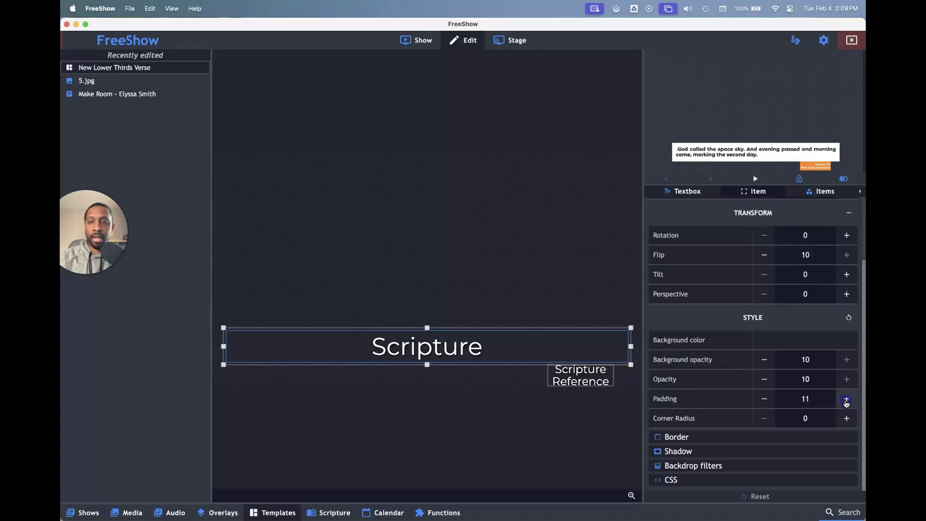
click(846, 399)
click(846, 399)
click(847, 399)
click(846, 399)
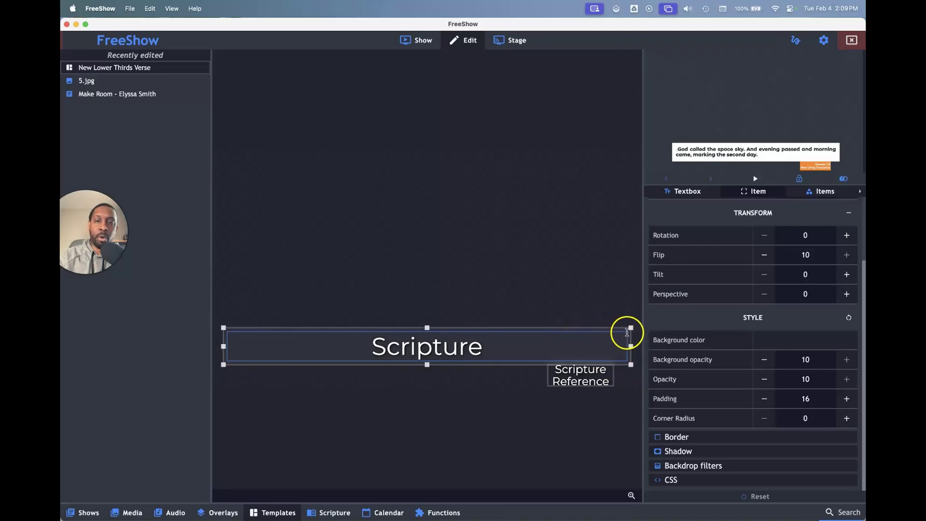
drag(627, 332, 618, 366)
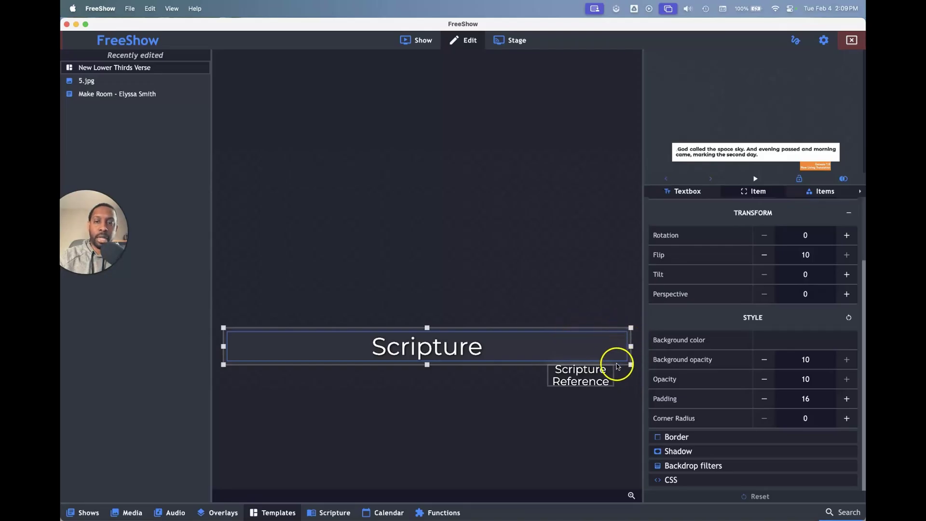
Give the Scripture Reference box padding 8 and auto size, and widen it to one line.
click(591, 380)
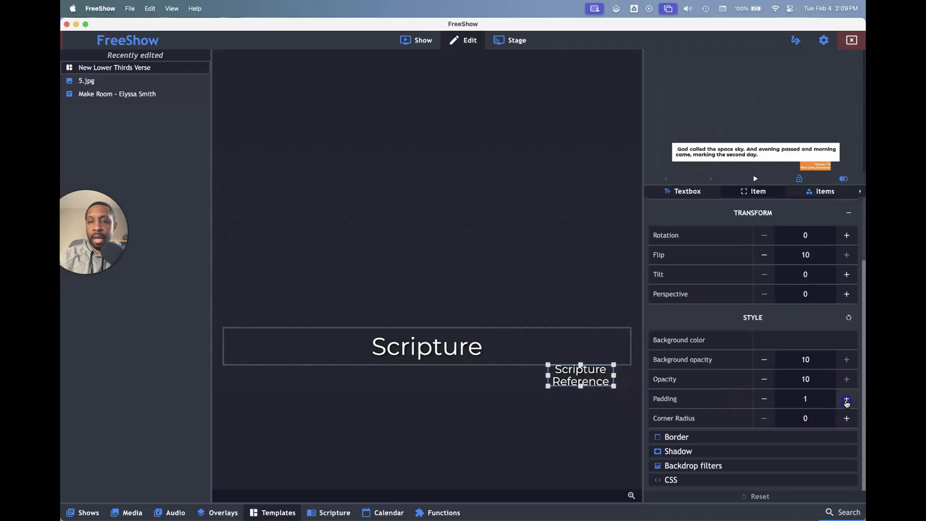
click(846, 401)
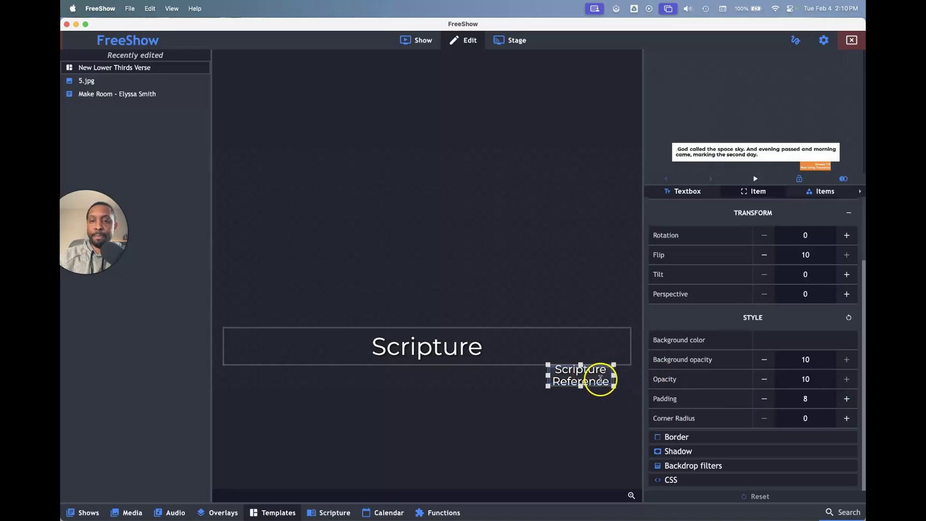
click(694, 194)
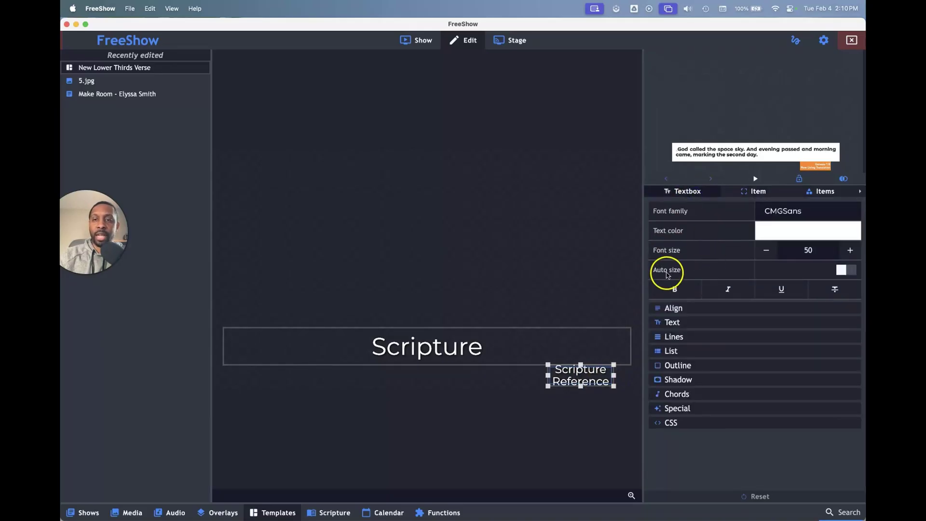
click(841, 270)
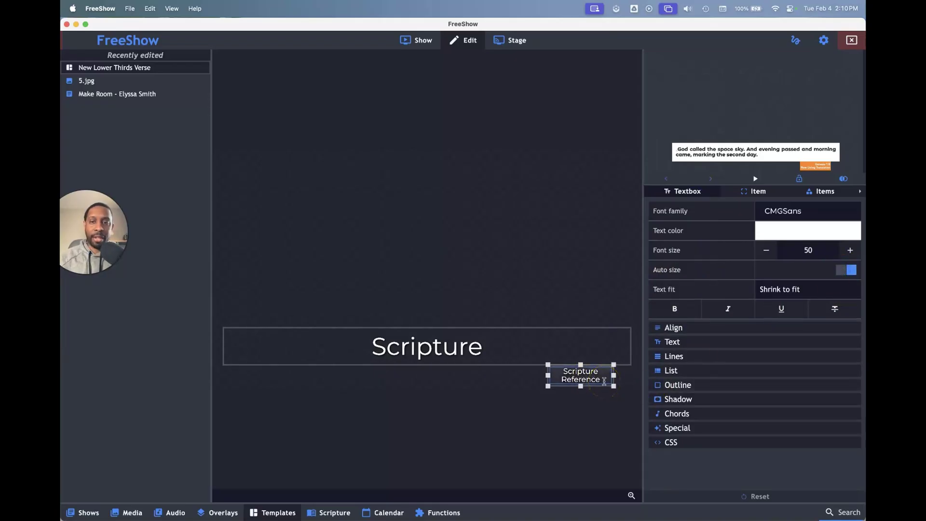
click(780, 292)
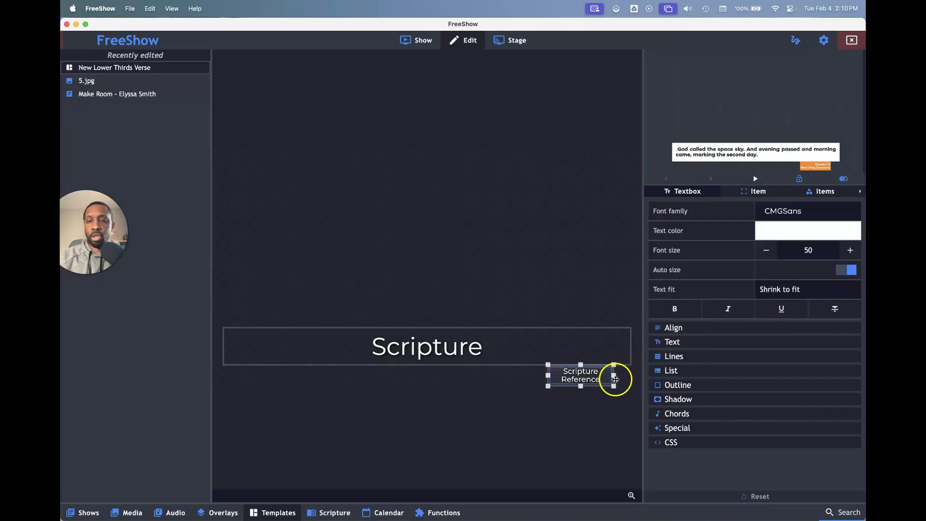
mouse_move(613, 376)
mouse_down()
mouse_move(628, 375)
mouse_move(628, 385)
mouse_up()
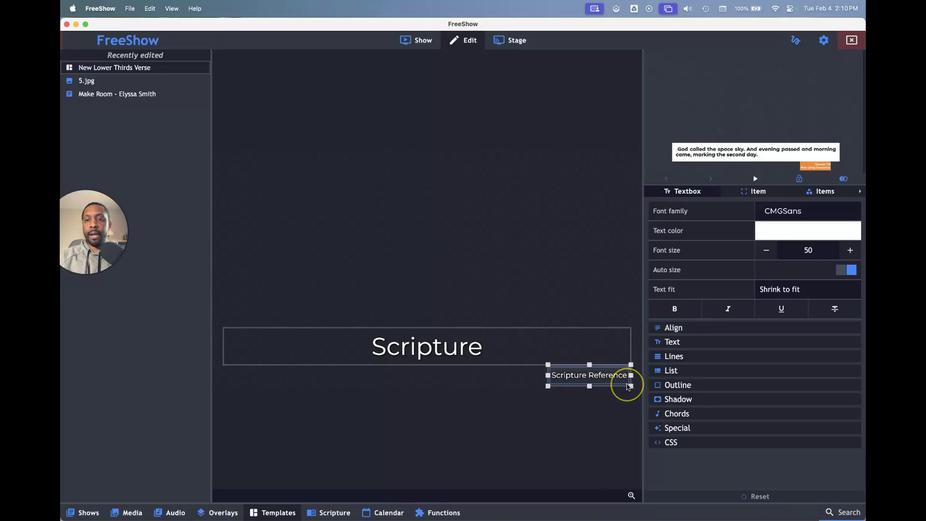
click(518, 384)
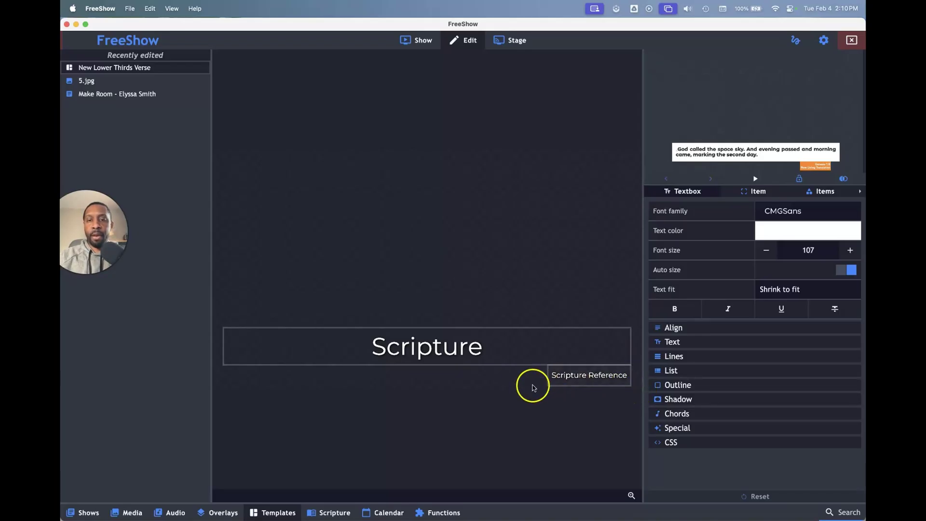
click(433, 349)
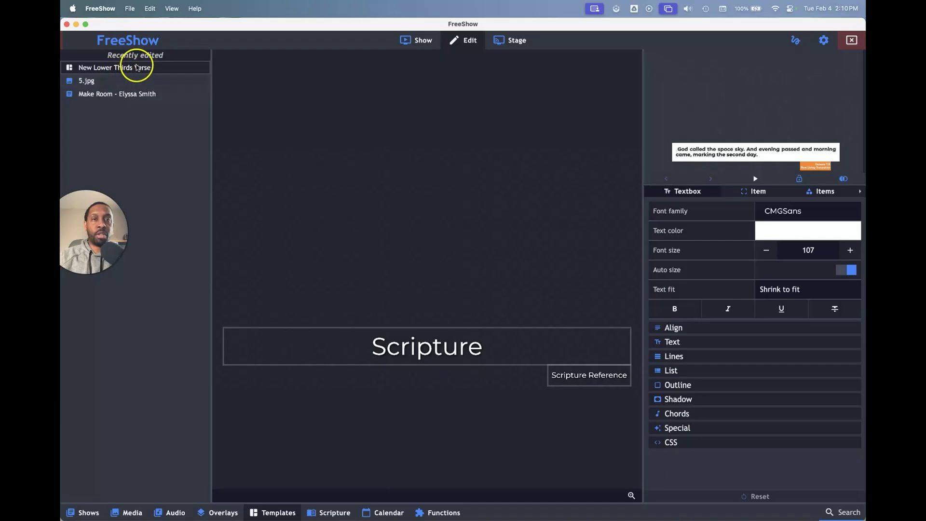
Return to the Joshua 1,1-9 show, send Joshua 1:1 live, and open the scripture browser.
click(420, 46)
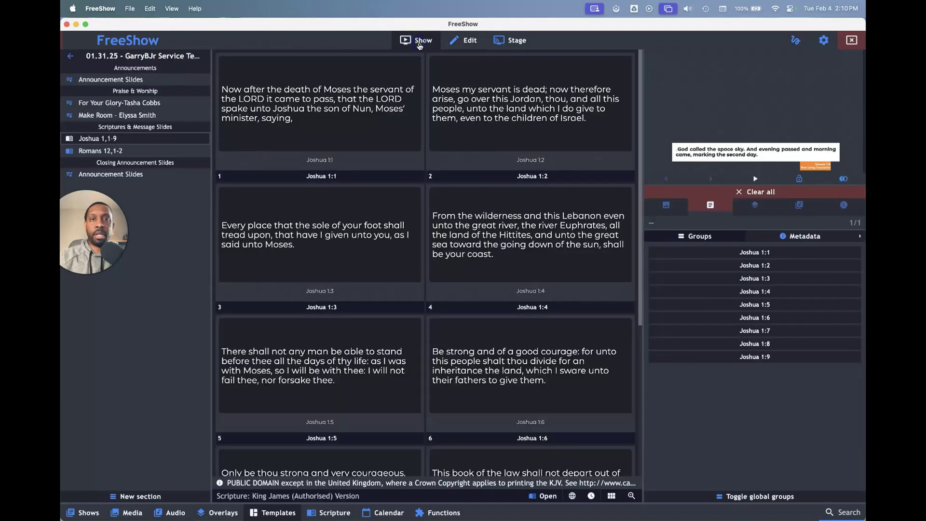
click(408, 144)
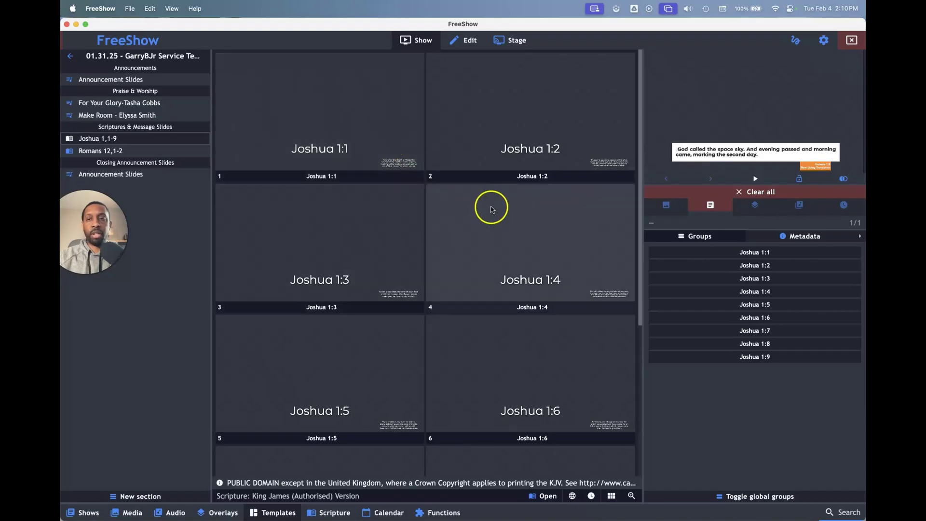
click(392, 145)
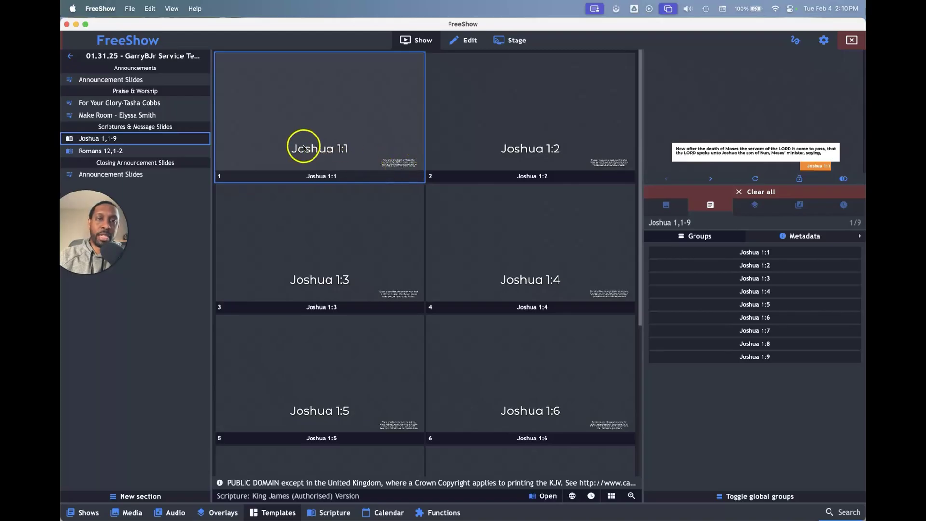
mouse_move(791, 149)
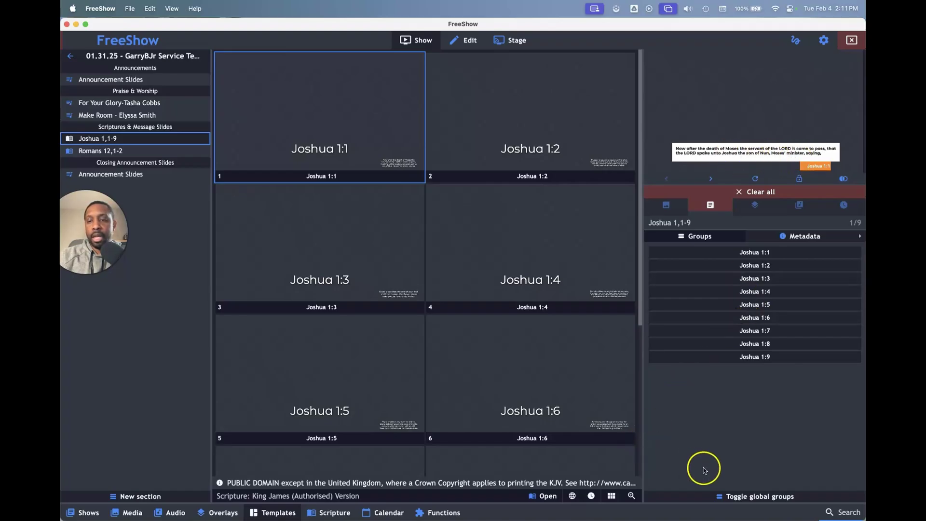
Send Genesis 1:10 live and enlarge the Scripture panel to reveal its template settings.
click(349, 513)
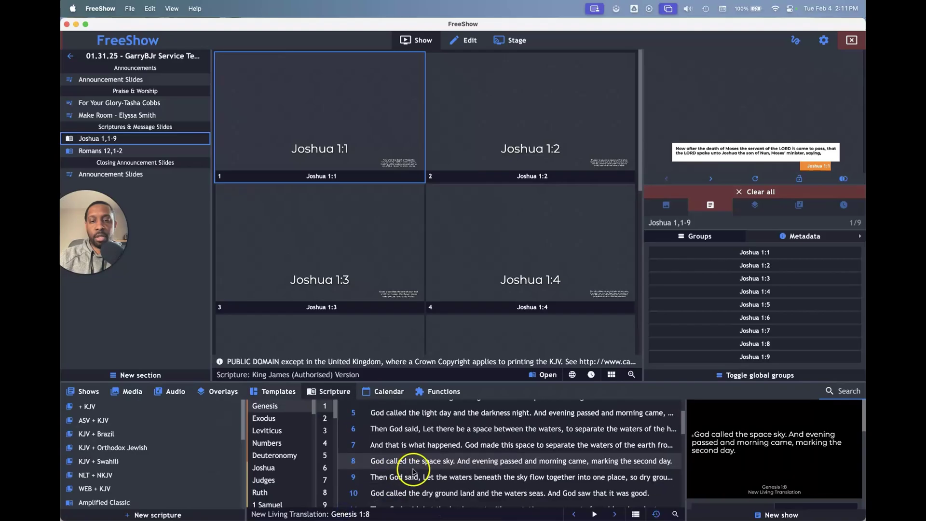
double_click(424, 475)
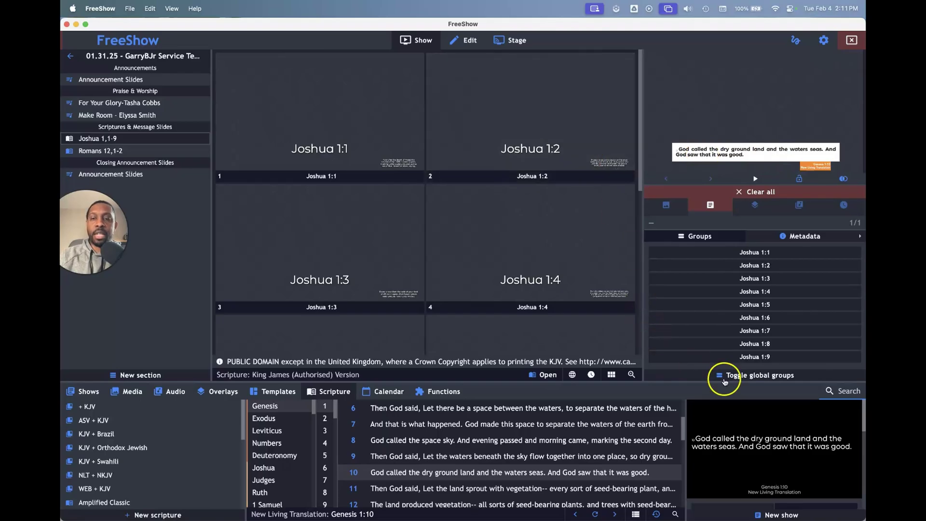
drag(706, 378, 701, 318)
Try the inverted verse-and-reference layout, then turn it back off.
scroll(728, 455, down, 3)
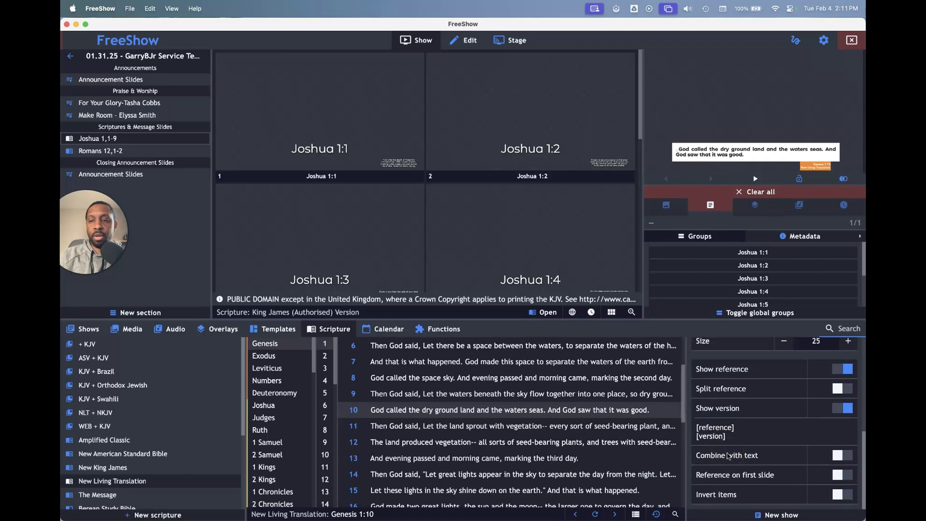
click(834, 496)
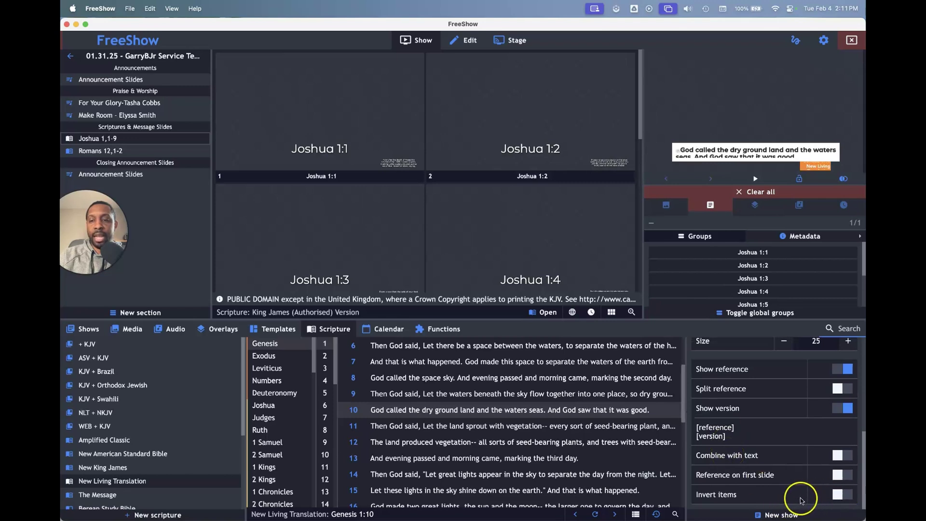
click(800, 497)
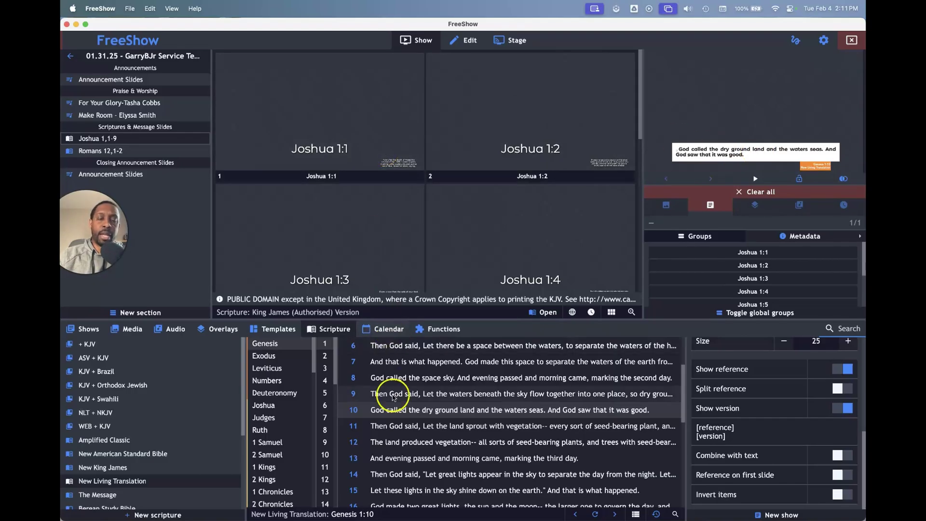
Show Genesis 1:11 on output, then select all 31 verses and bring up their options menu.
click(399, 430)
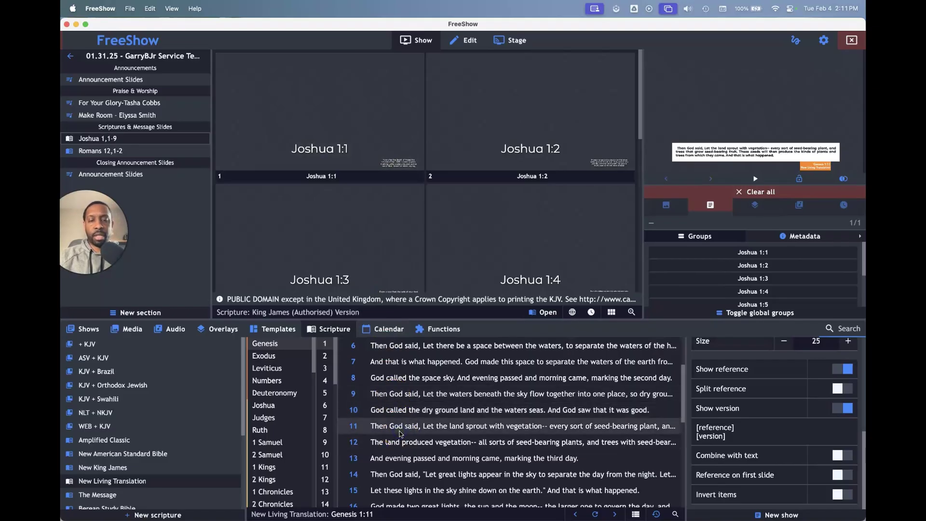
key(super+a)
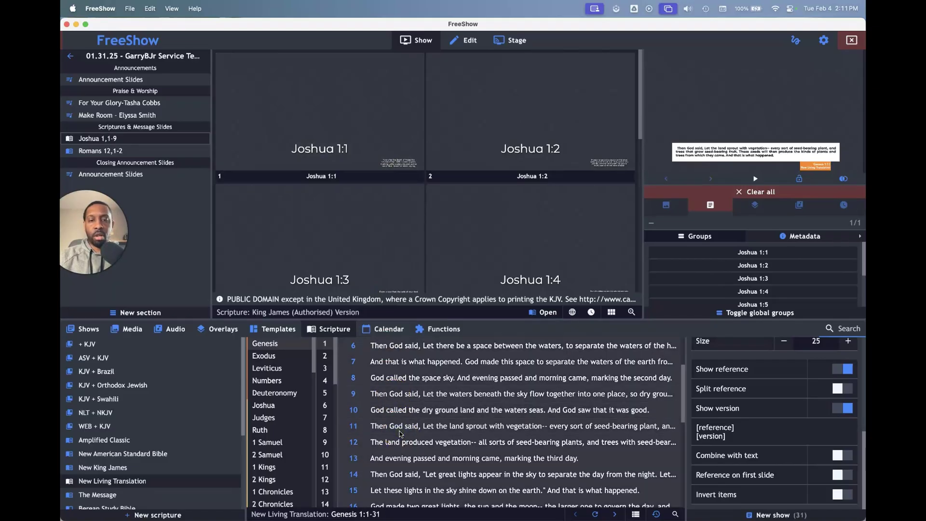
right_click(405, 434)
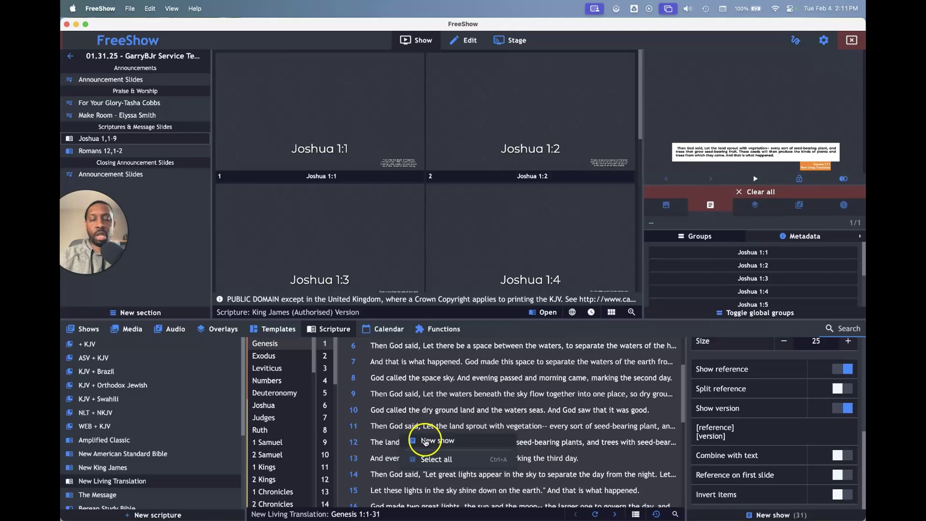
Create a Genesis 1:1-31 NLT show and apply the New Lower Thirds Verse template to it.
click(426, 440)
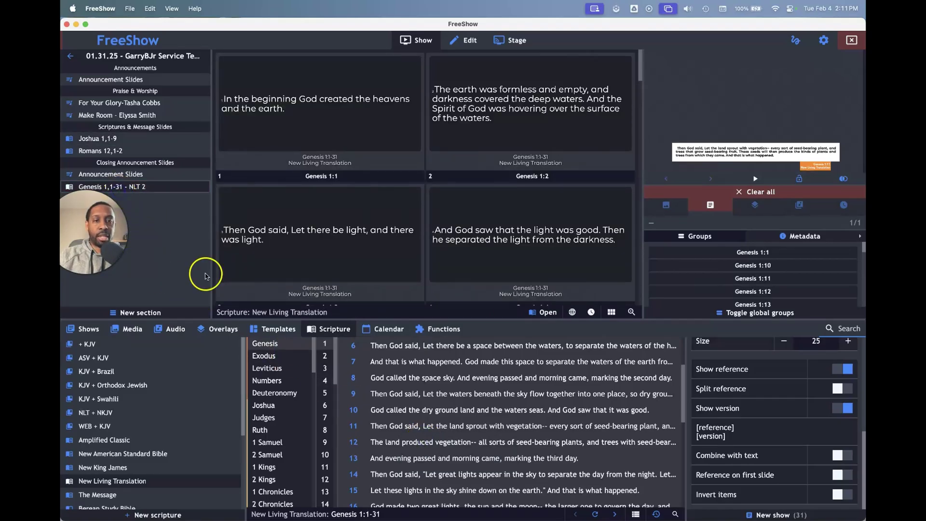
click(271, 330)
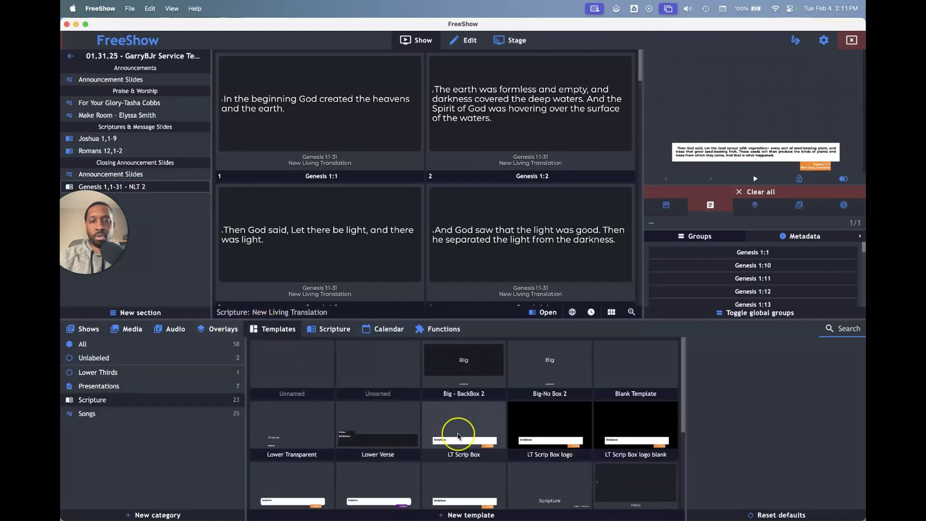
scroll(457, 435, down, 5)
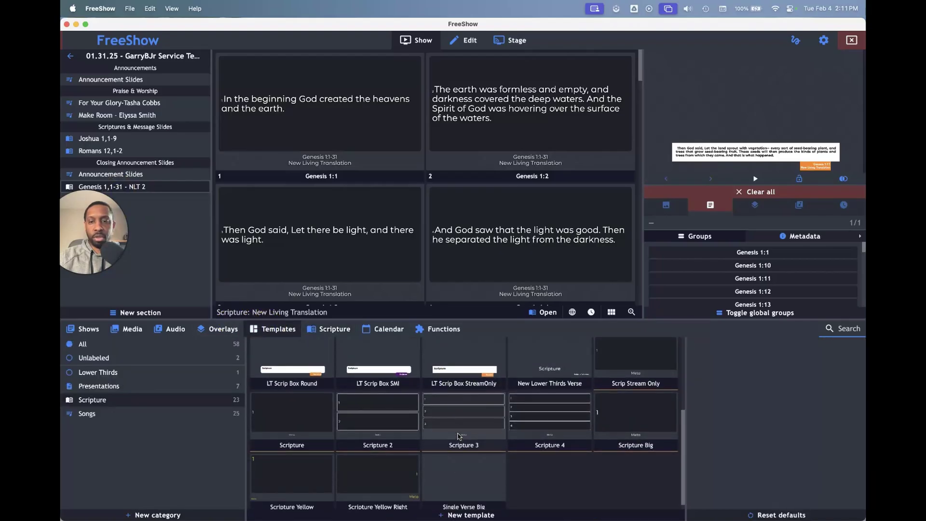
click(548, 367)
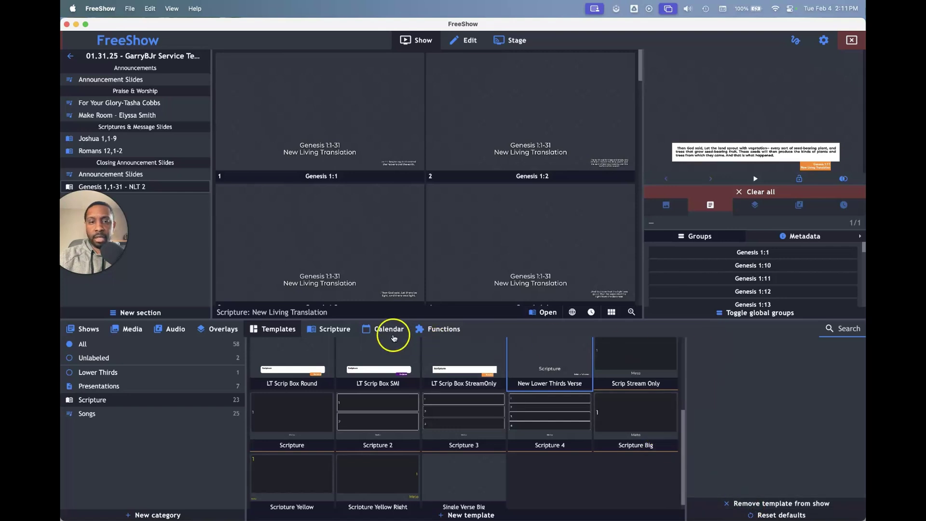
click(332, 328)
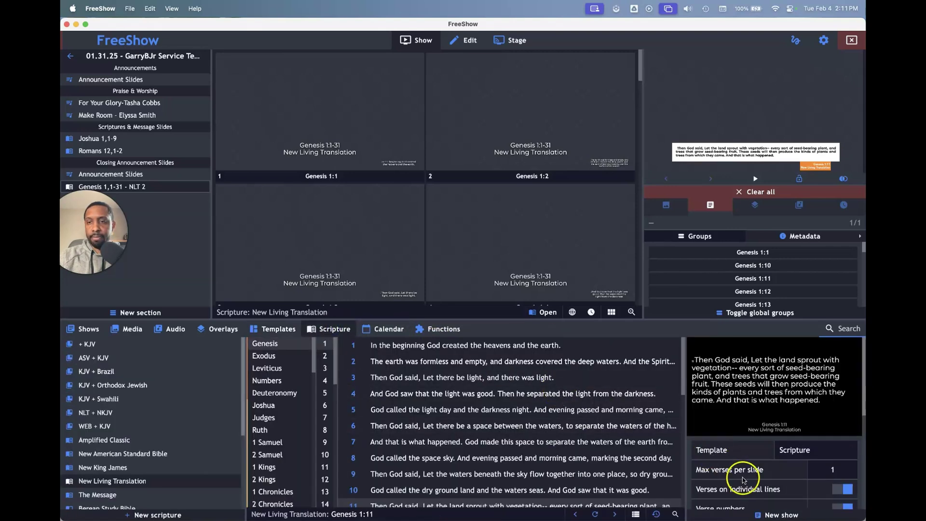
Send Genesis 1:2, then 1:5, then 1:7 live to test the lower-third layout.
scroll(766, 467, down, 5)
click(536, 143)
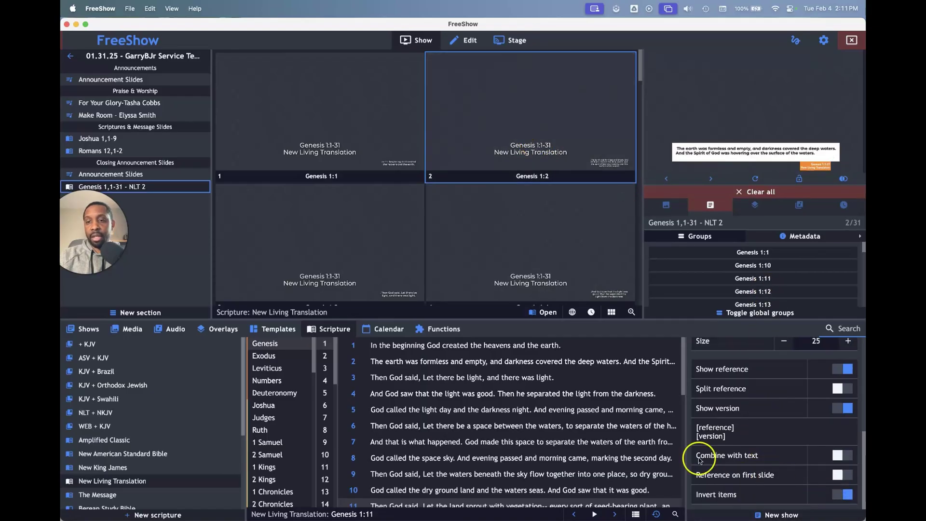
click(564, 413)
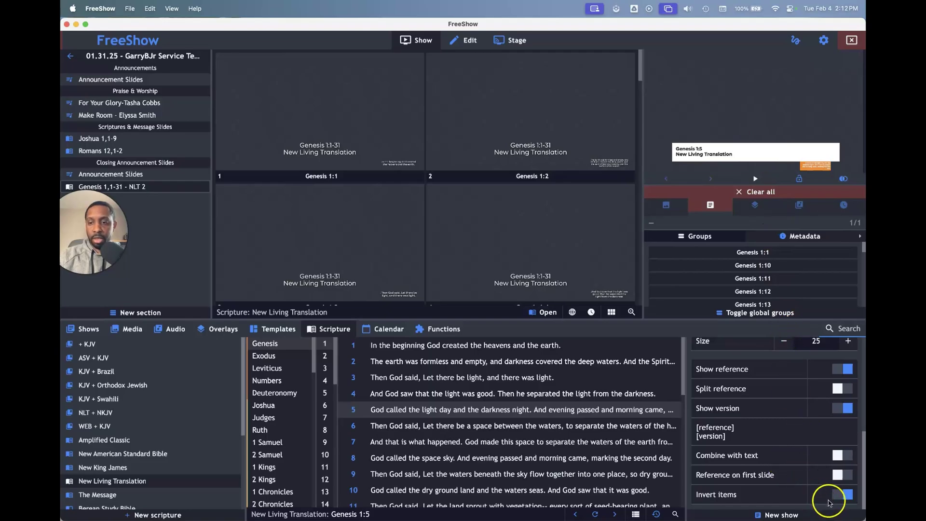
click(552, 446)
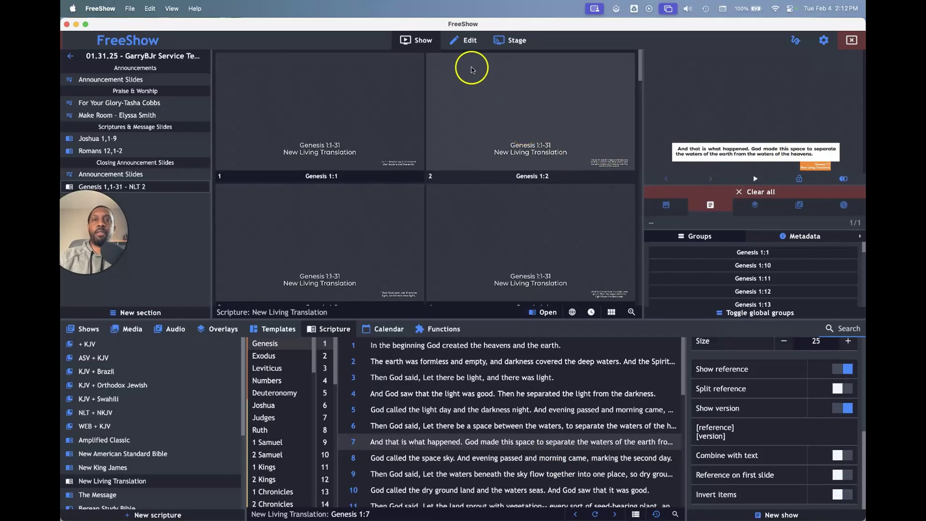
Open the New Lower Thirds Verse template for editing and show its item list.
click(277, 328)
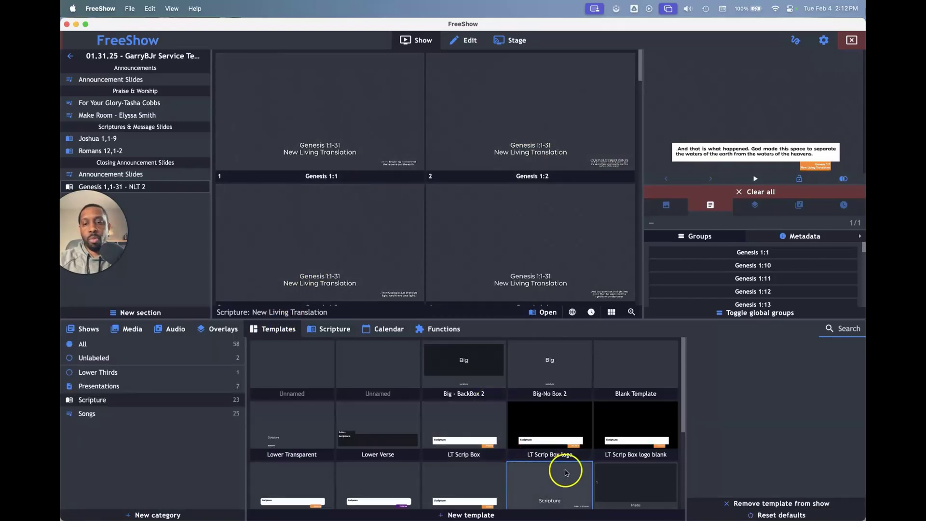
scroll(562, 468, down, 2)
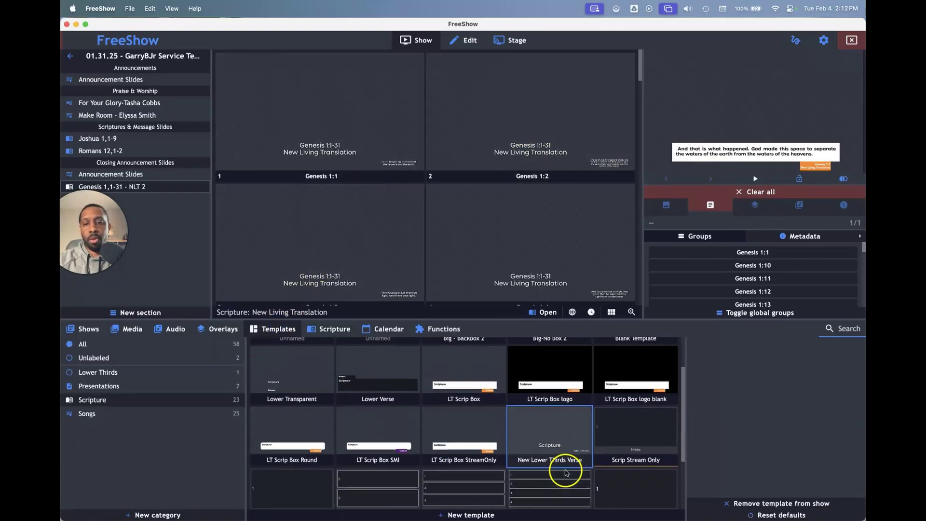
right_click(545, 431)
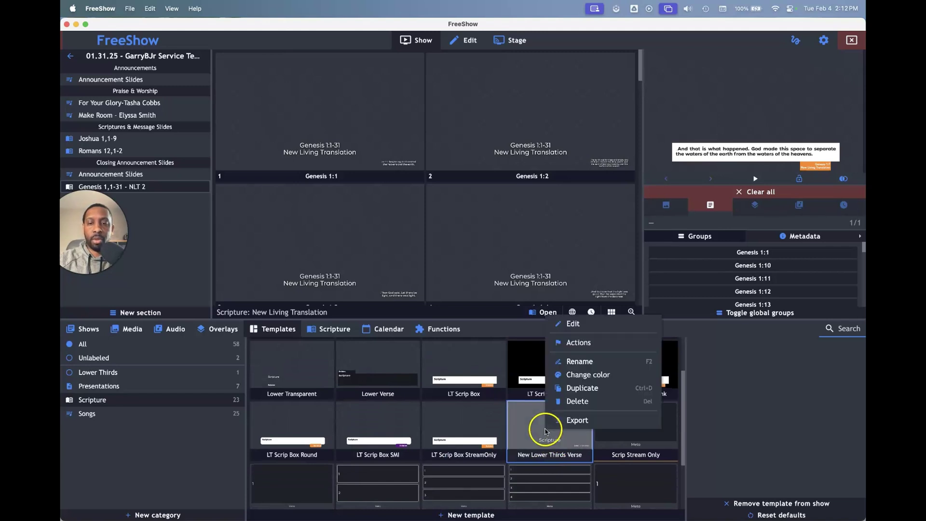
click(574, 323)
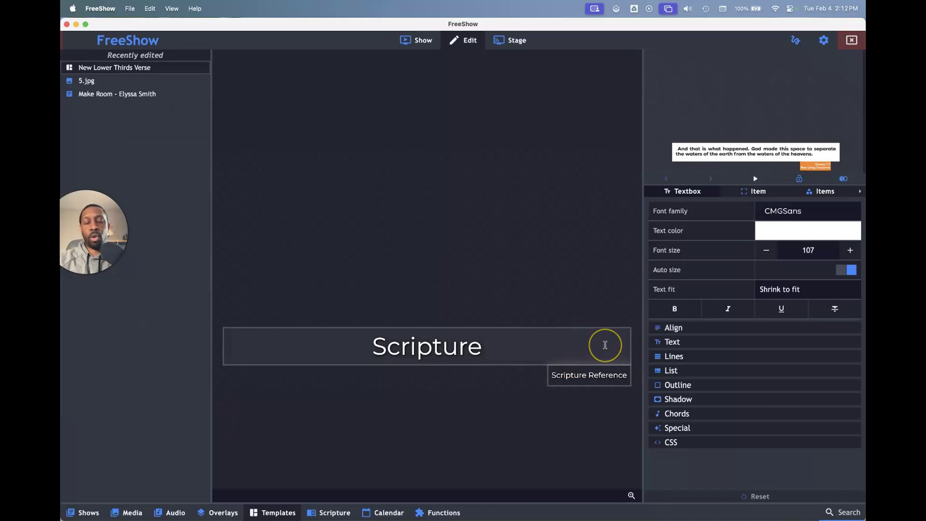
click(597, 332)
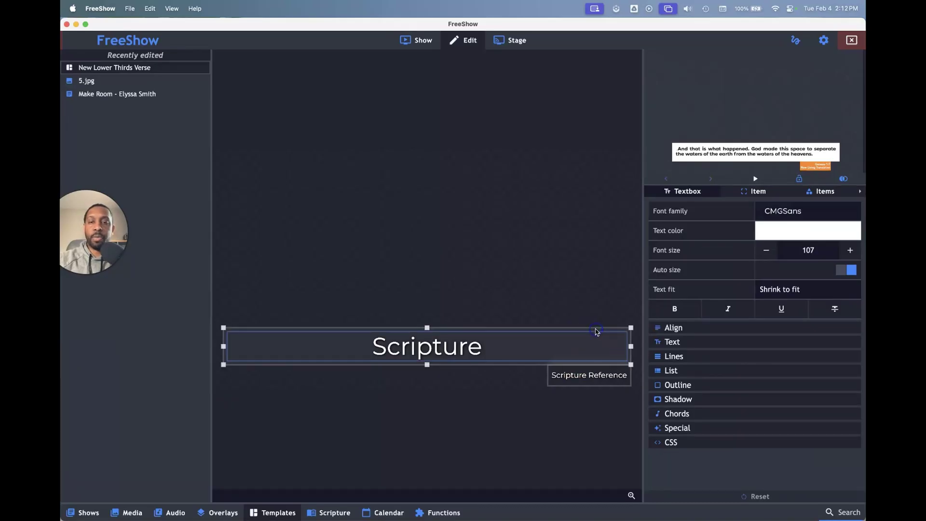
click(822, 191)
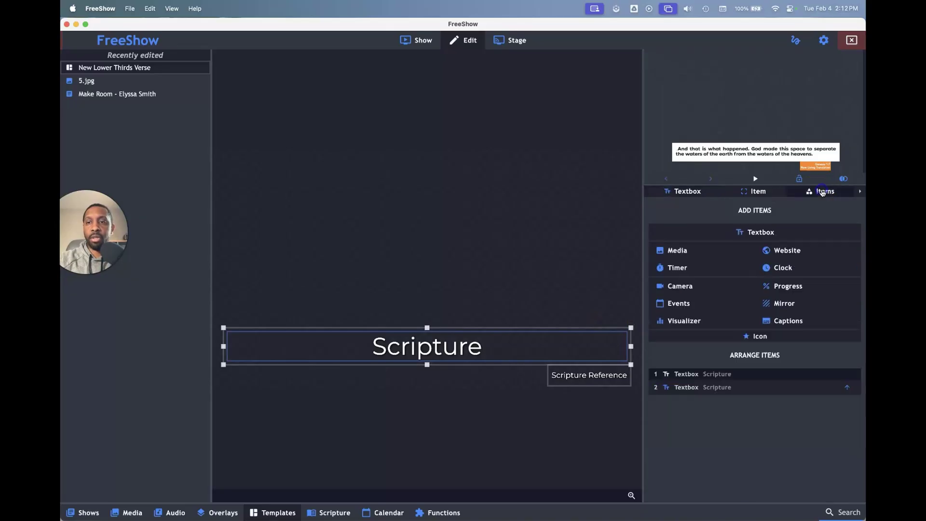
Move the Scripture Reference textbox to the first layer, then select the Scripture verse textbox.
click(727, 388)
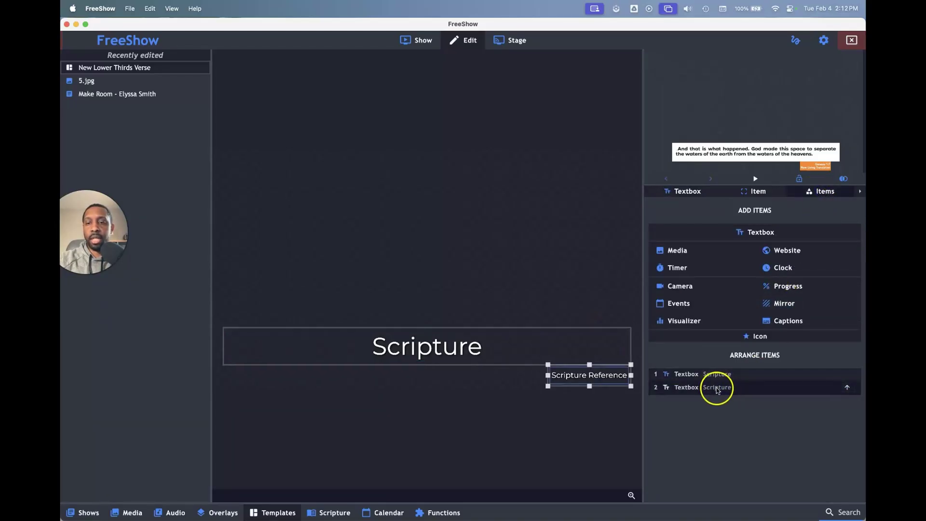
click(713, 375)
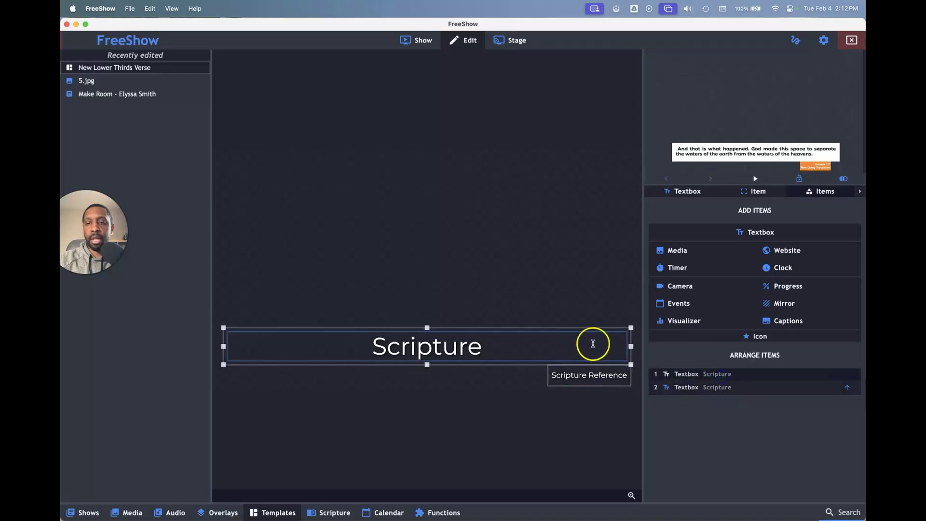
click(728, 388)
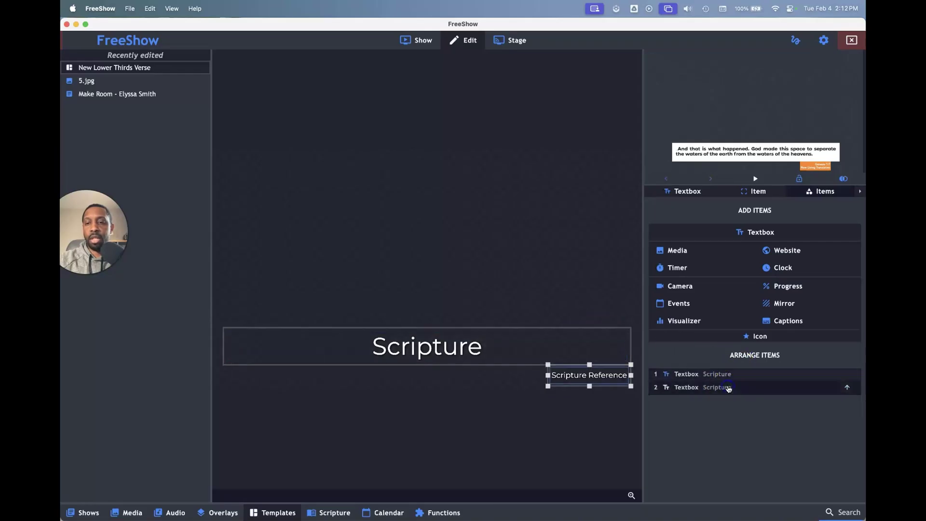
click(848, 389)
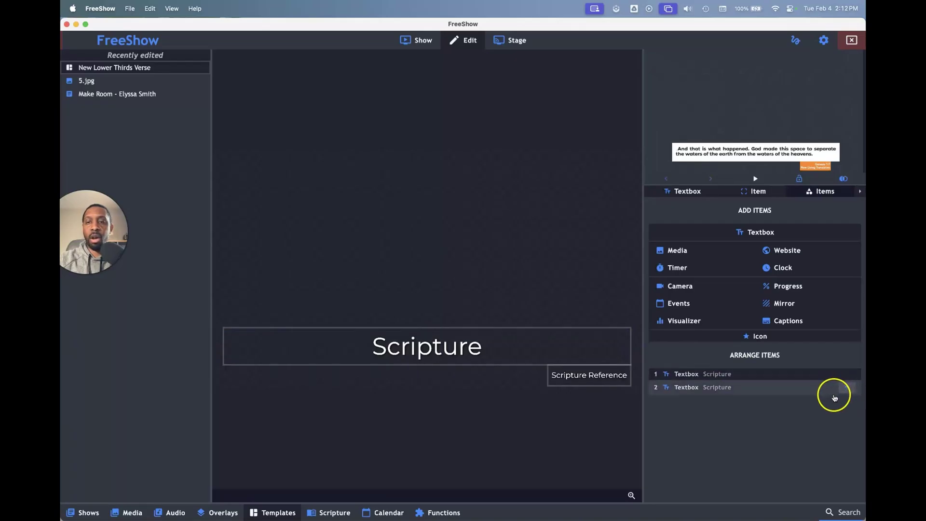
click(763, 388)
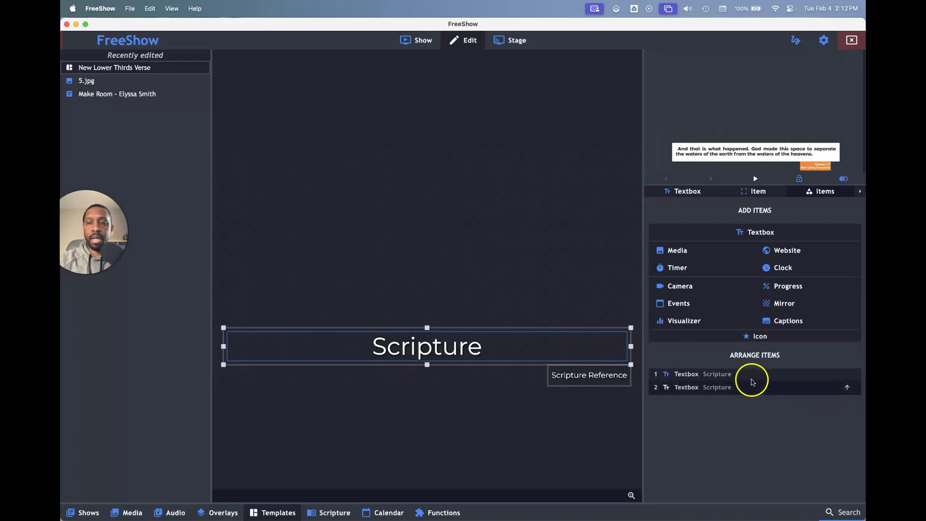
click(750, 376)
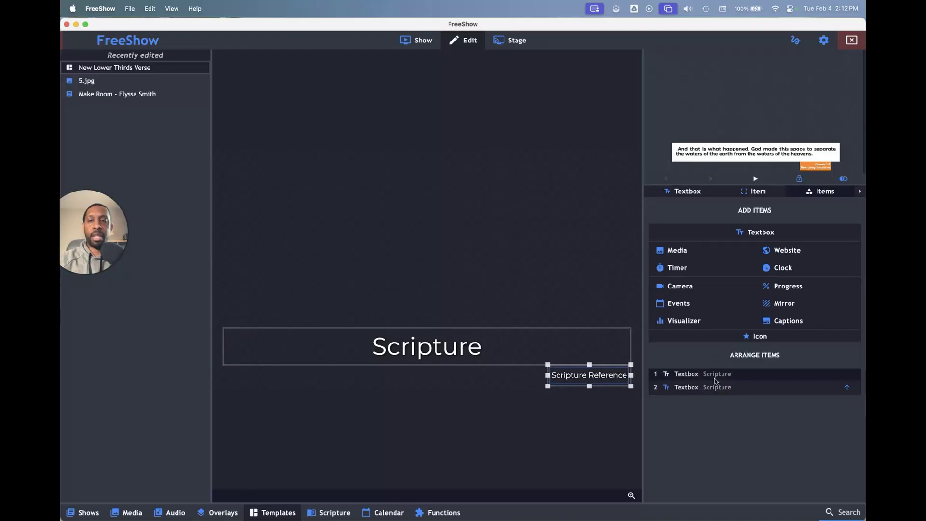
mouse_move(715, 380)
mouse_down()
mouse_move(769, 381)
mouse_move(710, 389)
mouse_move(718, 390)
mouse_move(711, 374)
mouse_up()
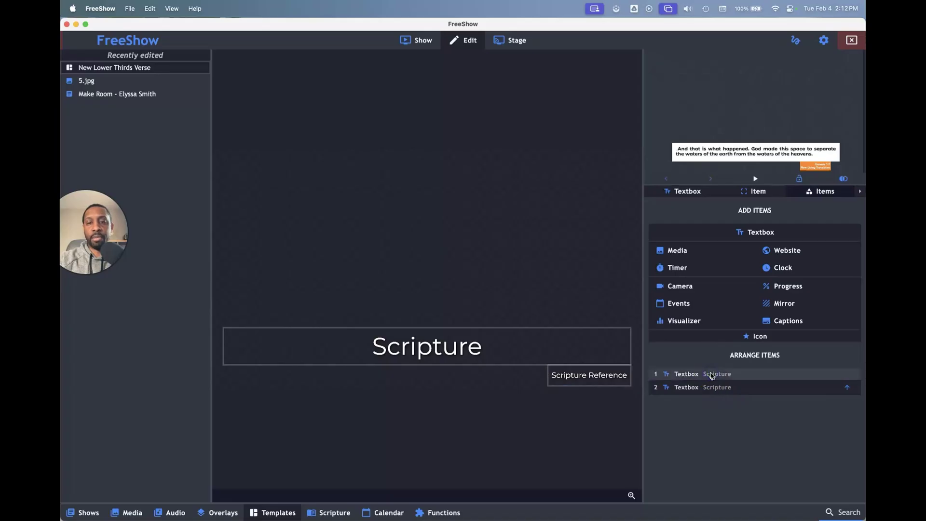
click(713, 376)
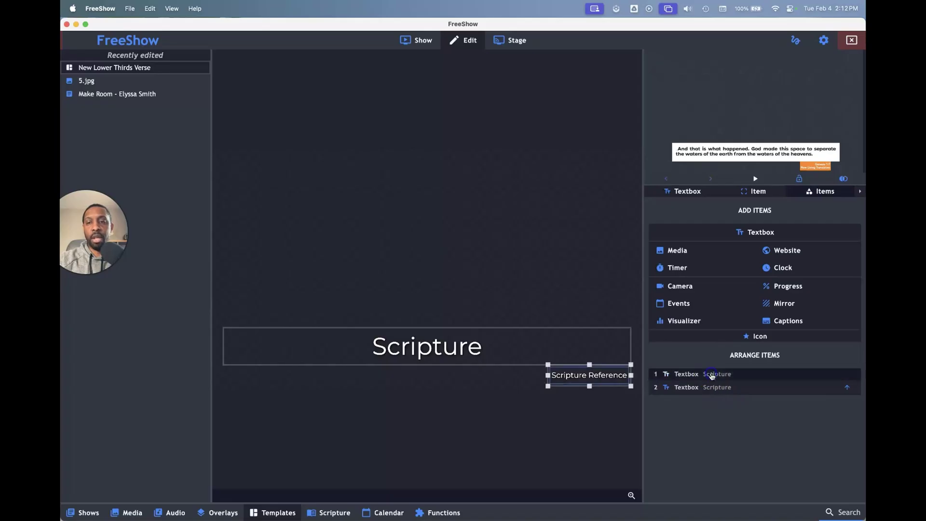
click(688, 389)
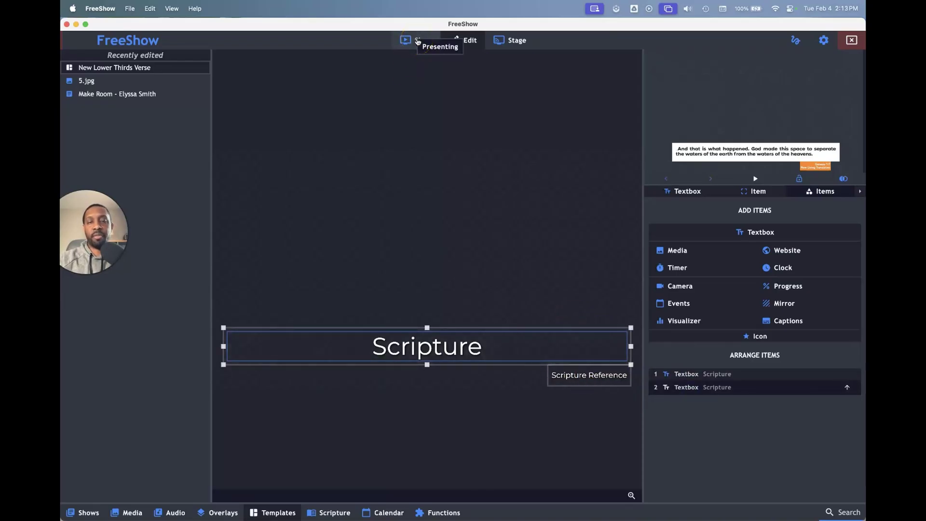
Return to the Genesis 1,1-31 NLT 2 show and put Genesis 1:2 live.
click(416, 41)
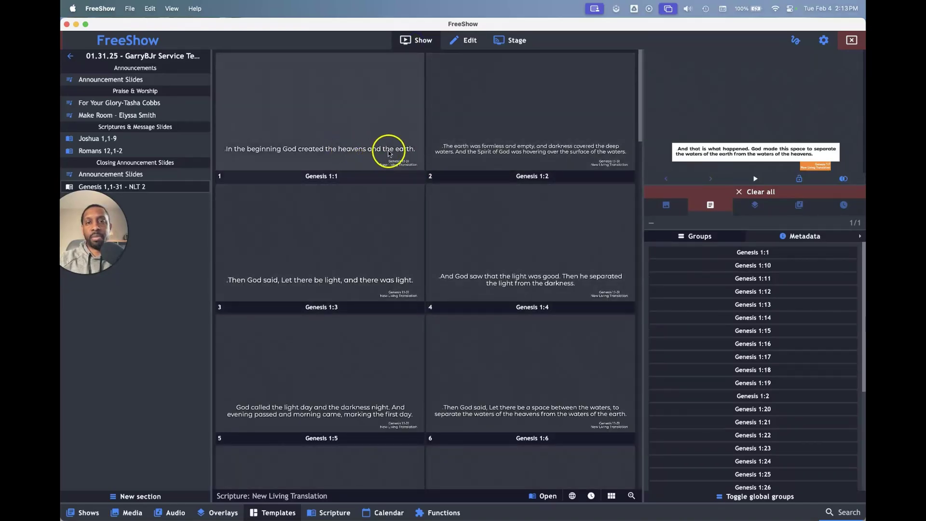
click(517, 145)
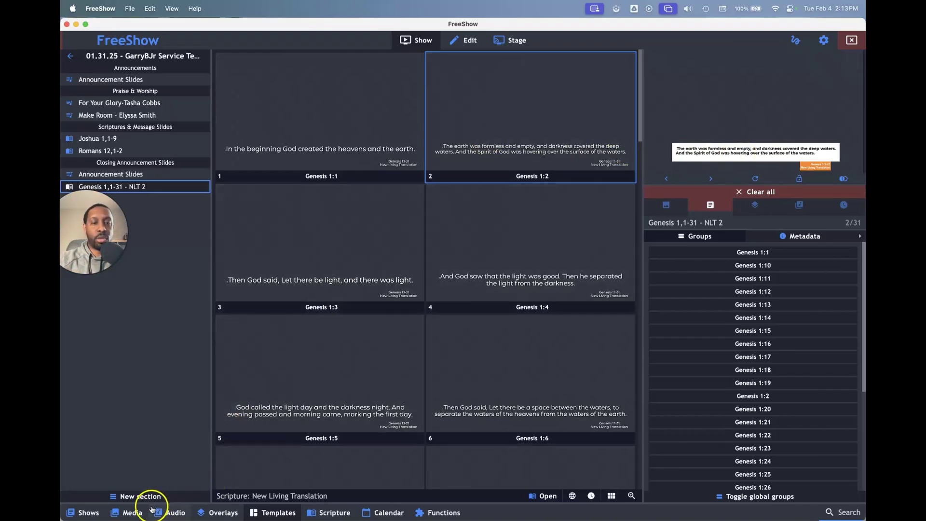
Set the FaceTime HD Camera feed as the live background on slide 1.
click(126, 512)
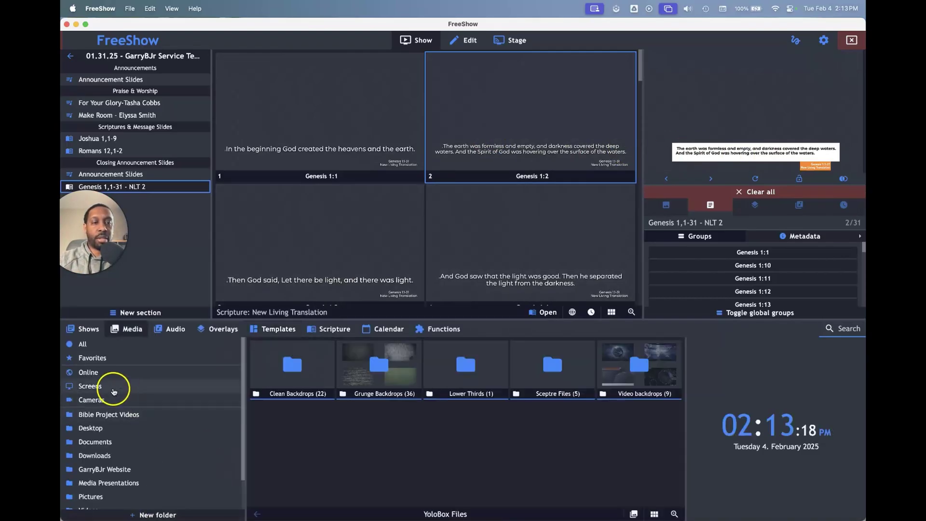
click(105, 401)
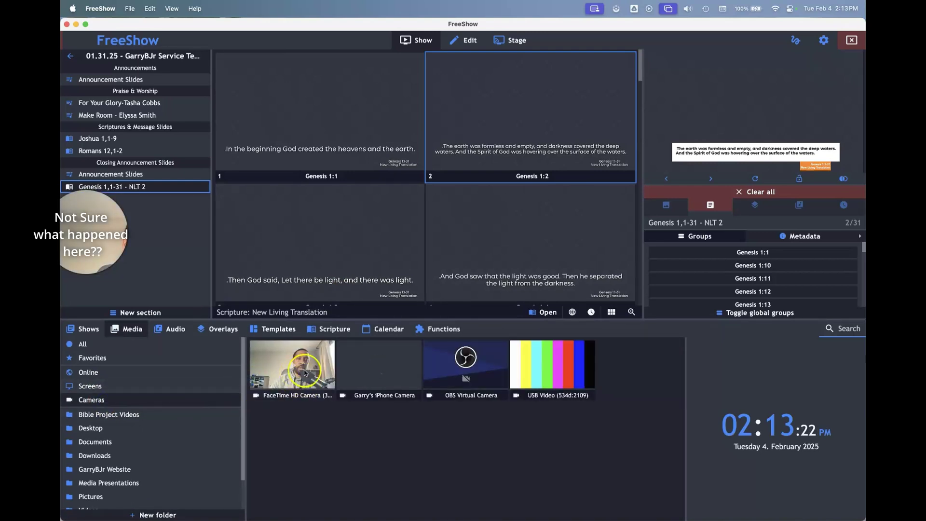
click(308, 371)
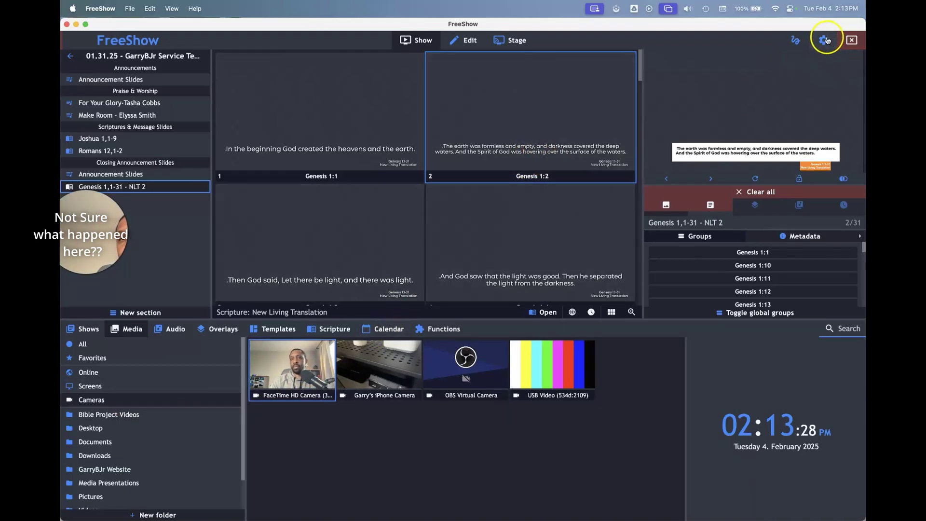
drag(307, 337, 309, 114)
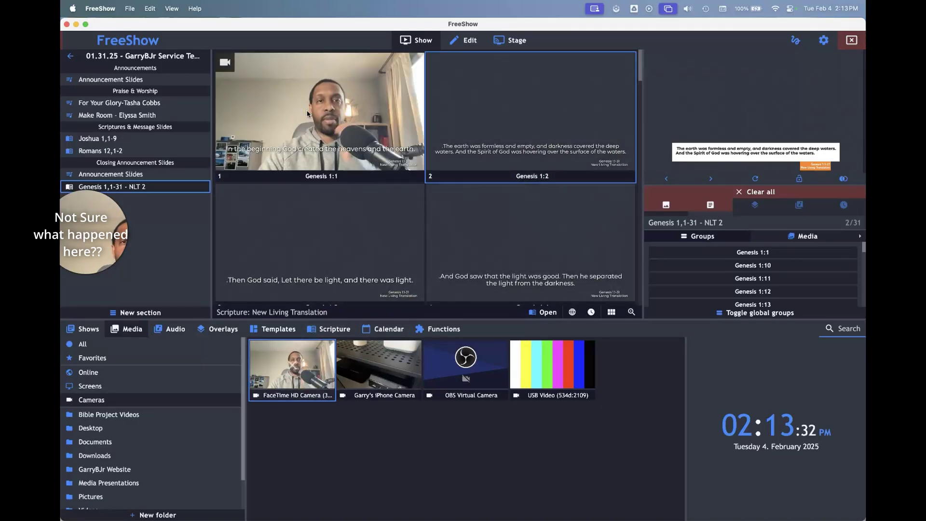
click(311, 149)
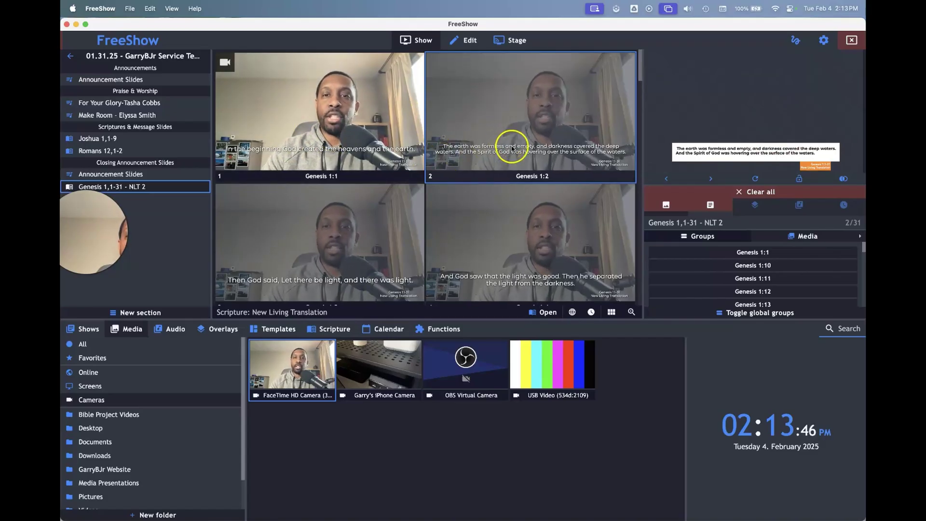
Send Genesis 1:4 live and bring up the slide templates list.
click(465, 218)
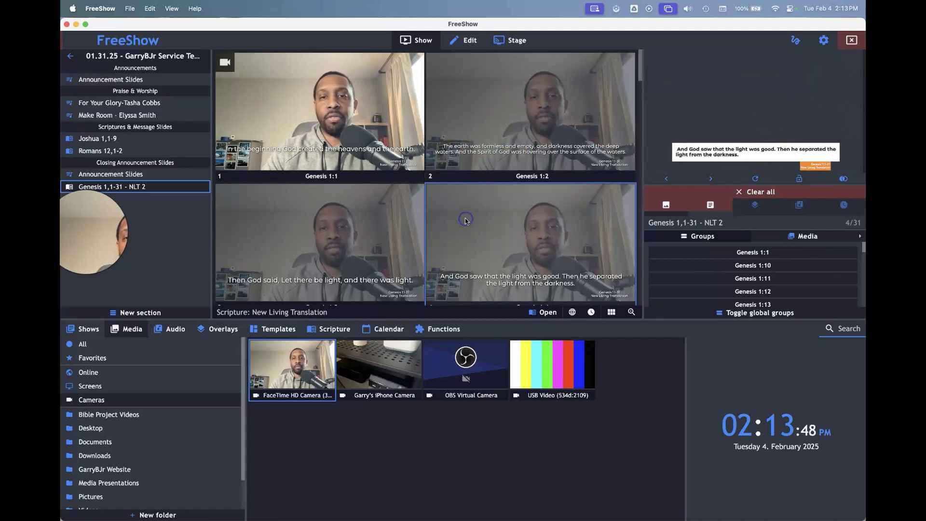
scroll(475, 247, down, 1)
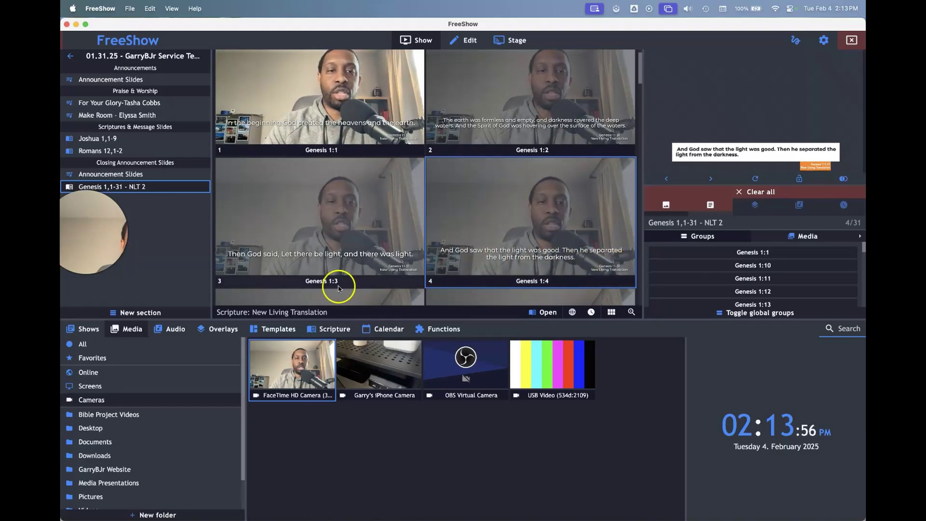
click(280, 329)
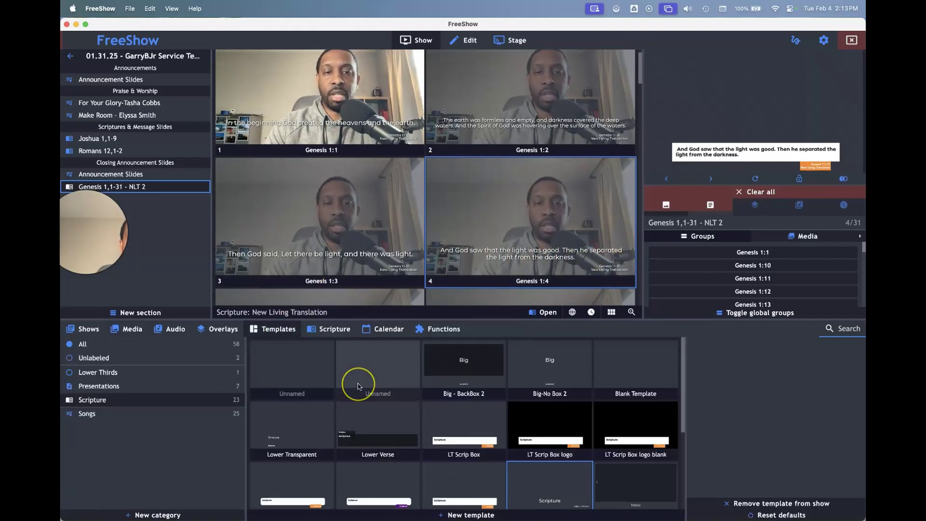
In the New Lower Thirds Verse template, left-align the Scripture text and right-align the reference.
right_click(554, 480)
scroll(545, 482, down, 3)
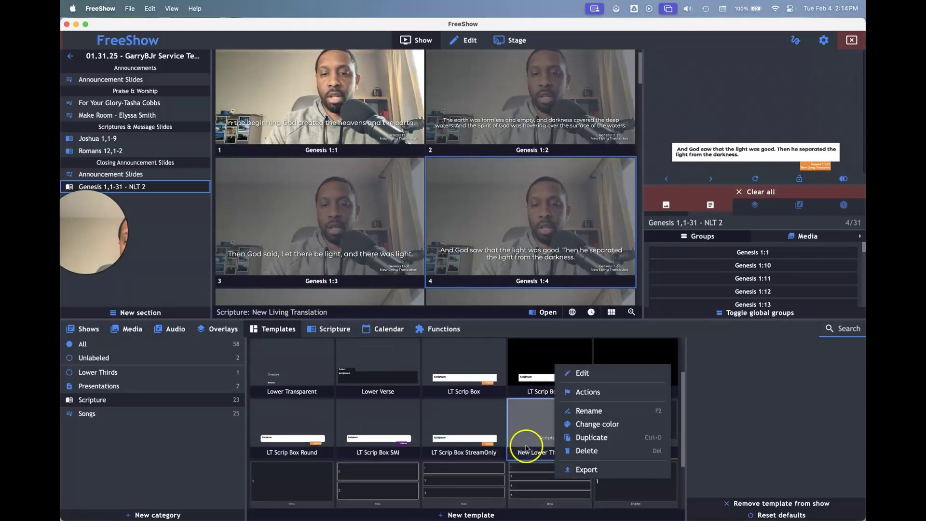
click(582, 373)
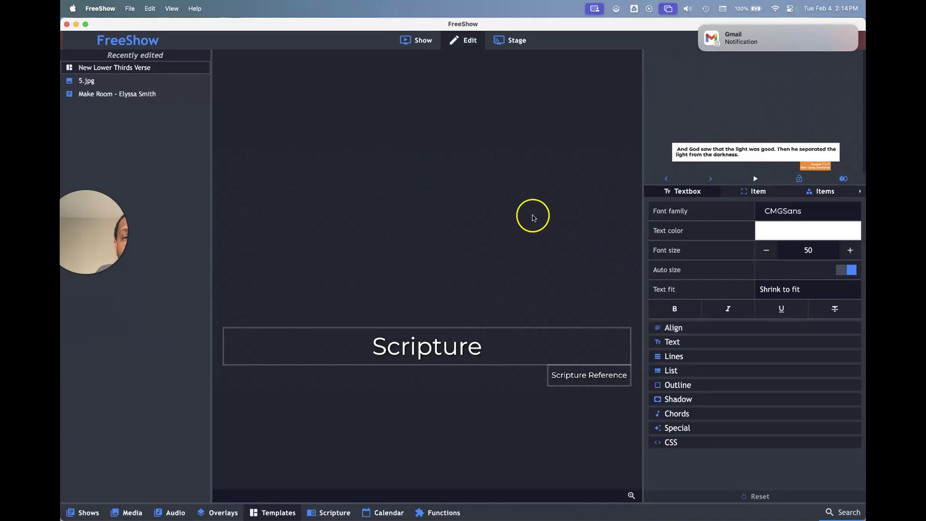
click(419, 345)
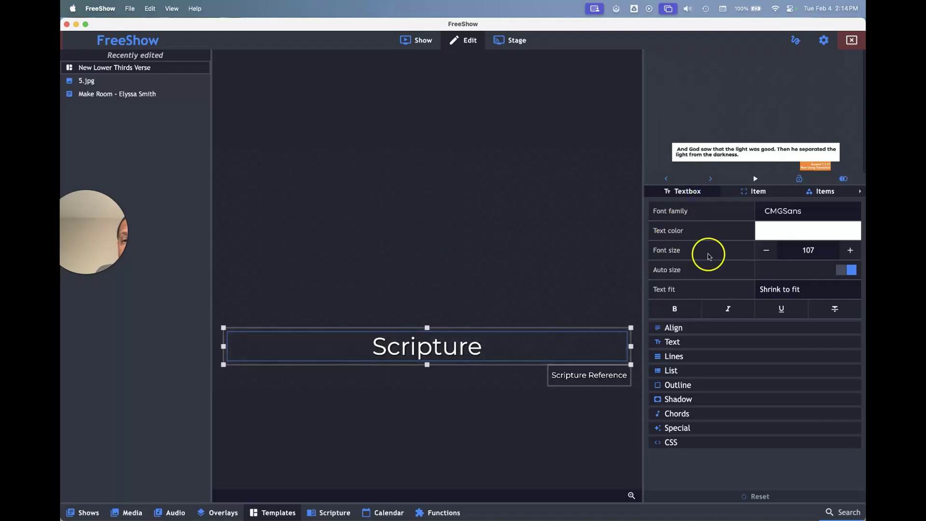
click(673, 327)
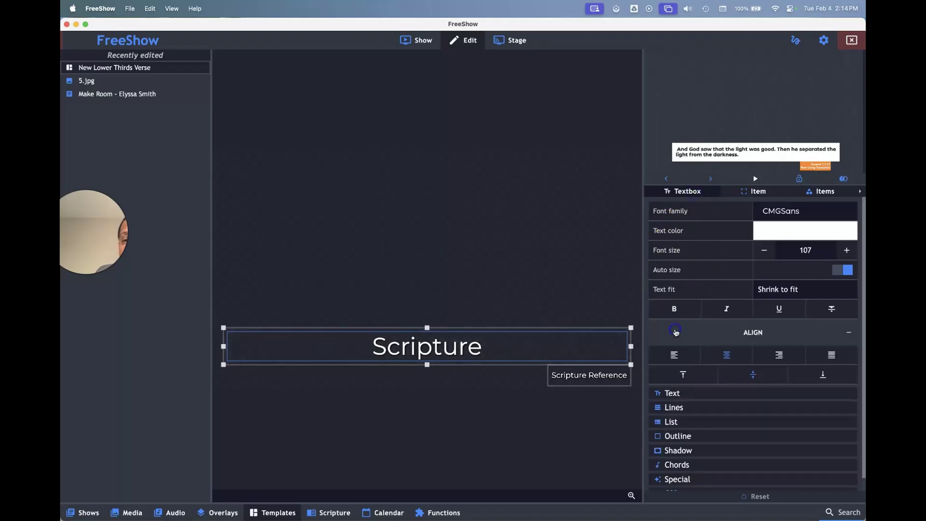
click(675, 355)
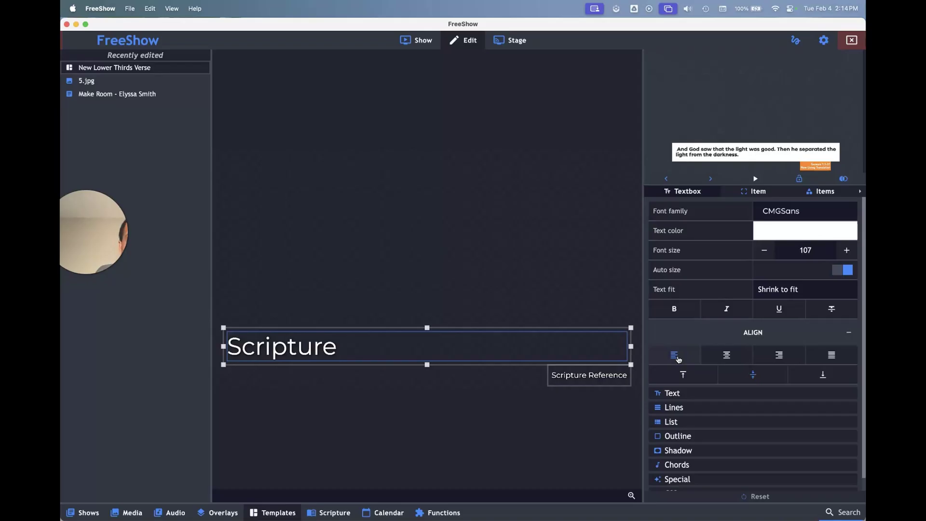
click(588, 375)
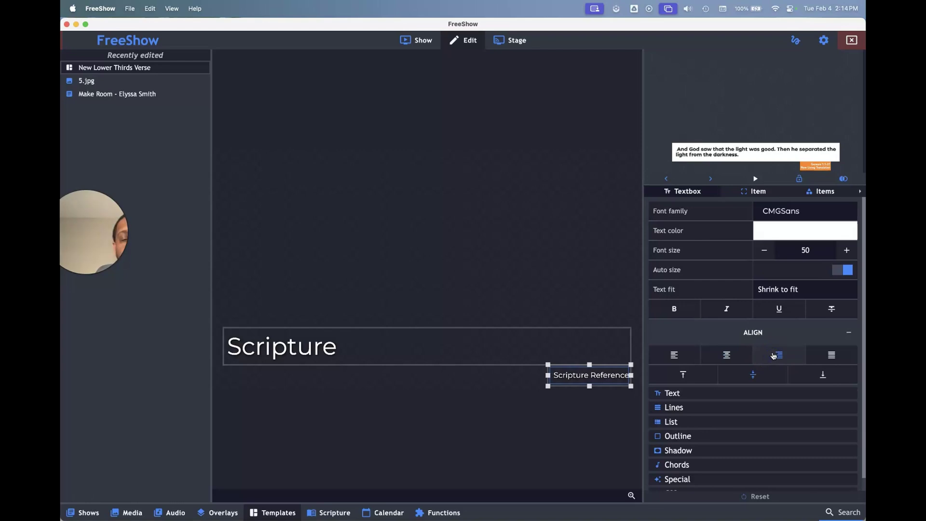
click(773, 355)
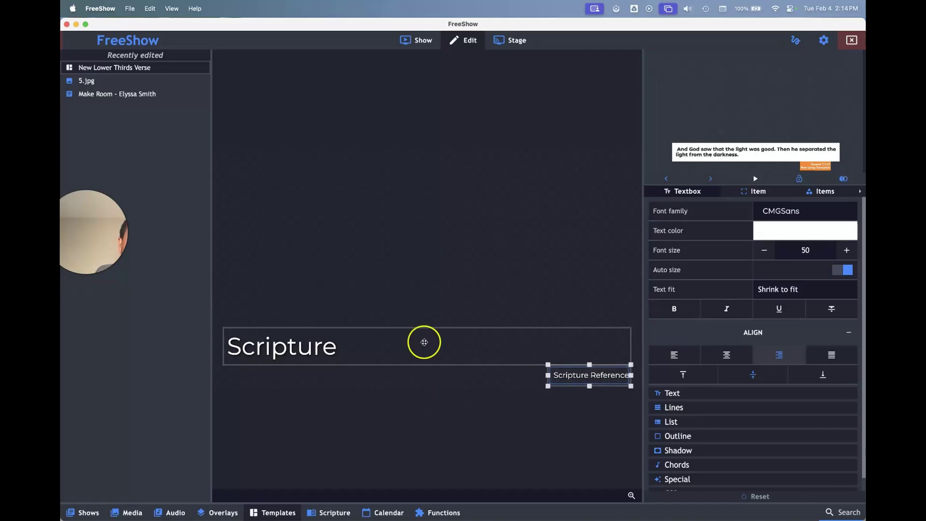
Review the Genesis slides with the realigned text and send Genesis 1:2 live.
click(420, 42)
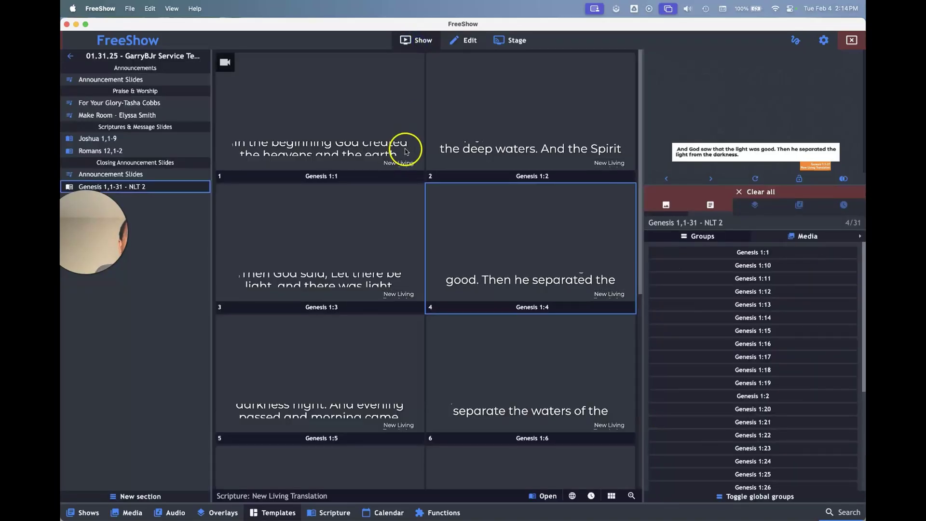
scroll(410, 149, down, 2)
scroll(411, 159, down, 2)
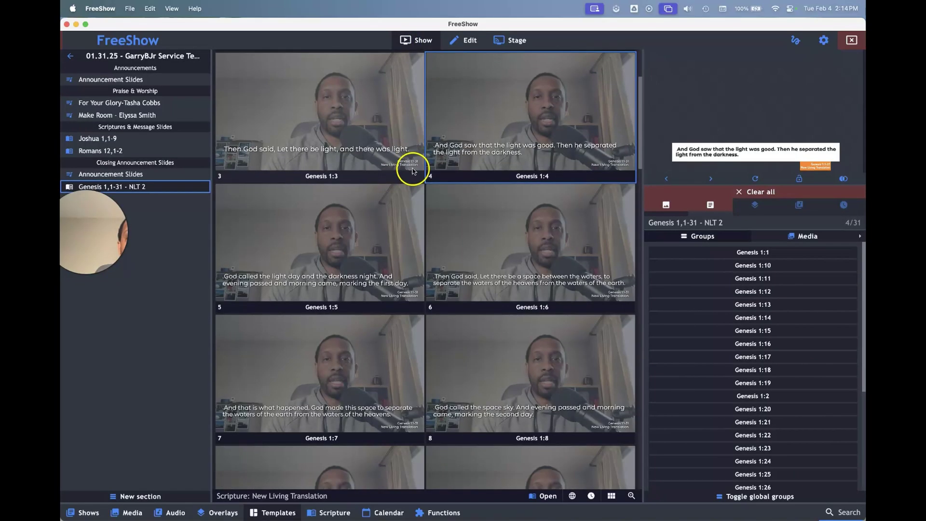
scroll(412, 172, up, 1)
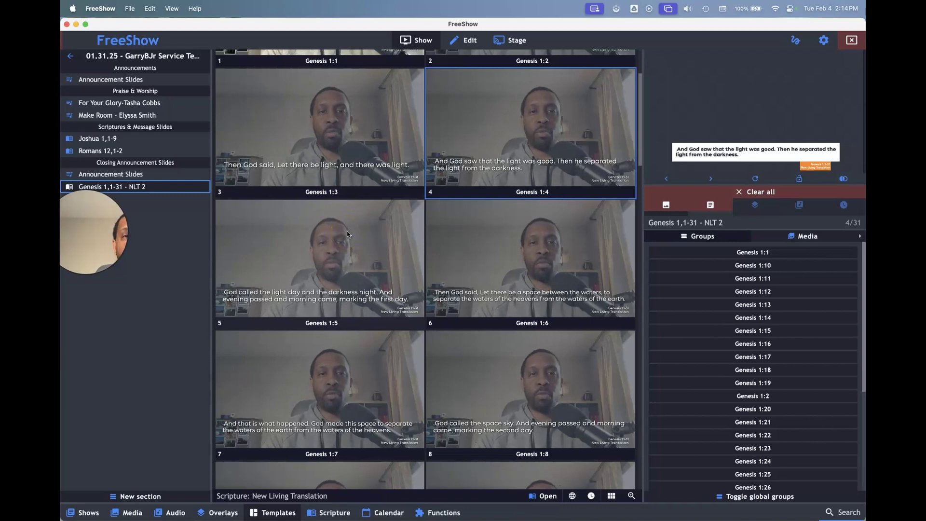
scroll(332, 232, up, 3)
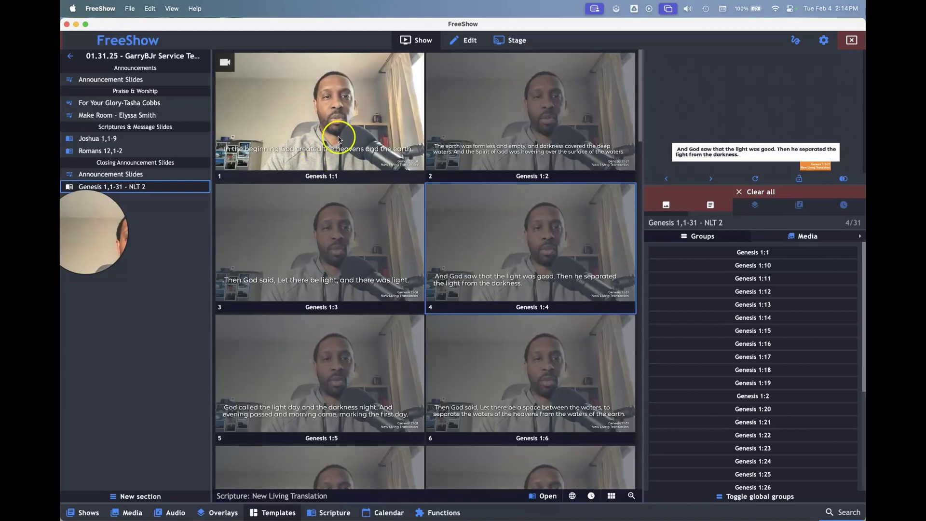
click(439, 133)
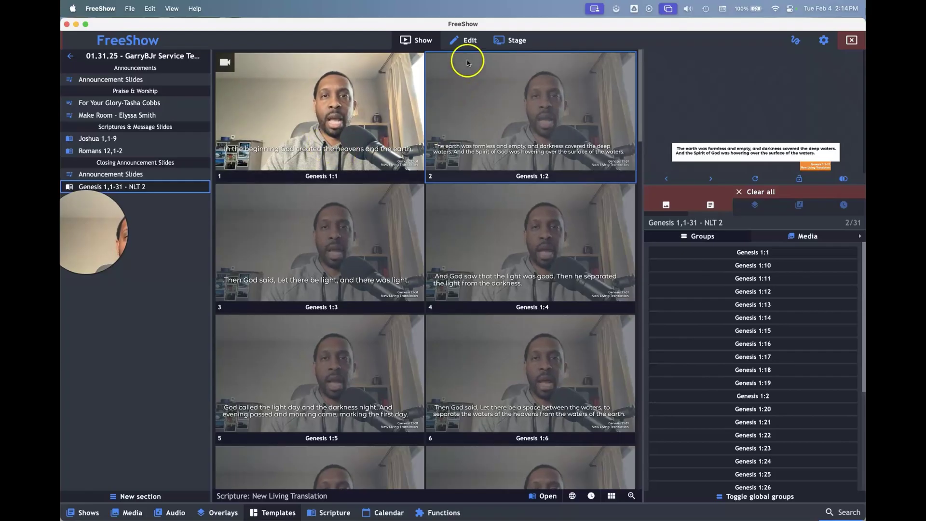
Edit the New Lower Thirds Verse template and give the Scripture textbox an orange background.
click(279, 514)
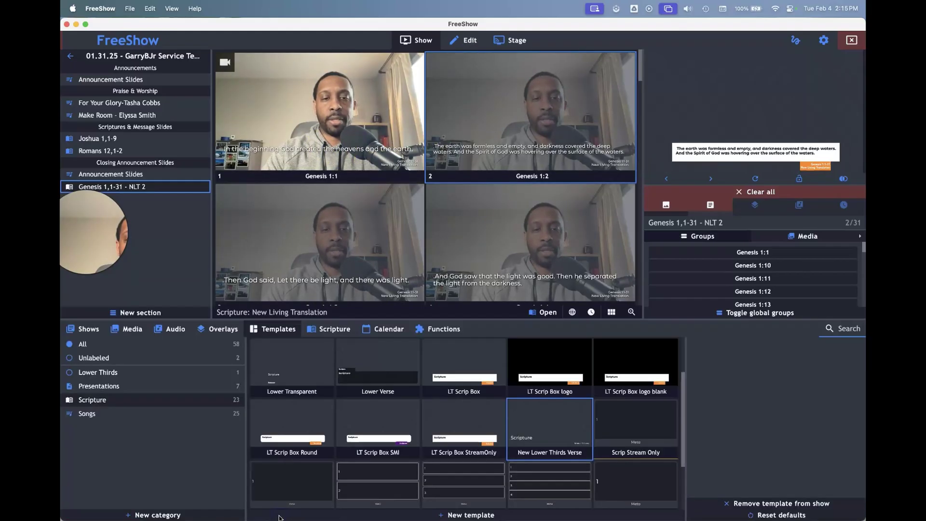
right_click(544, 428)
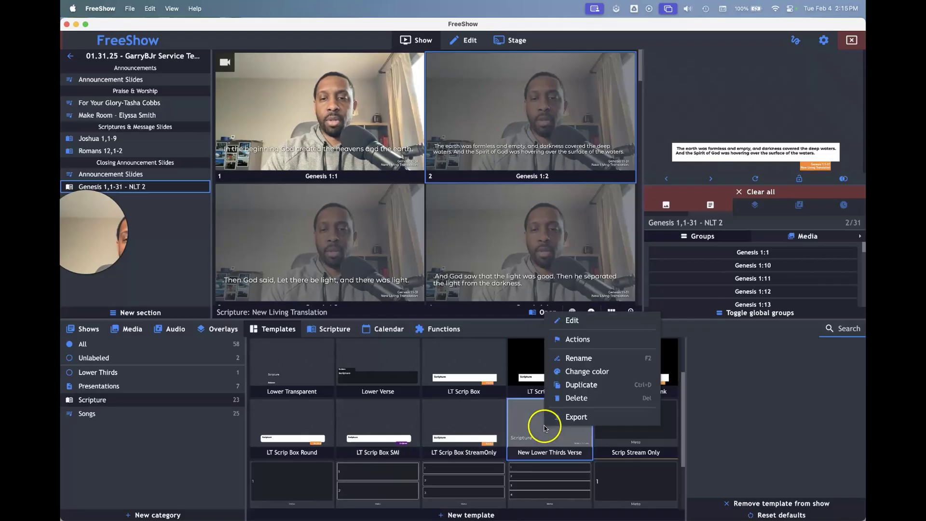
click(574, 321)
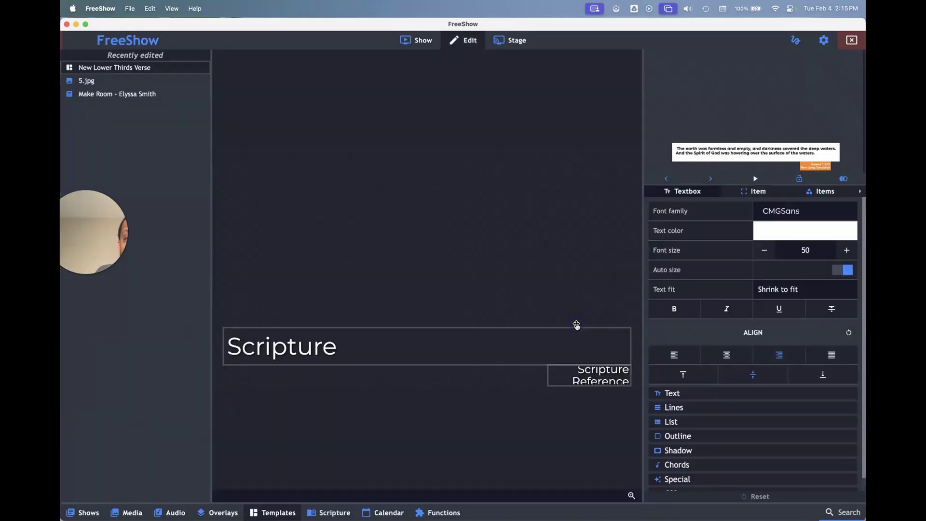
click(446, 326)
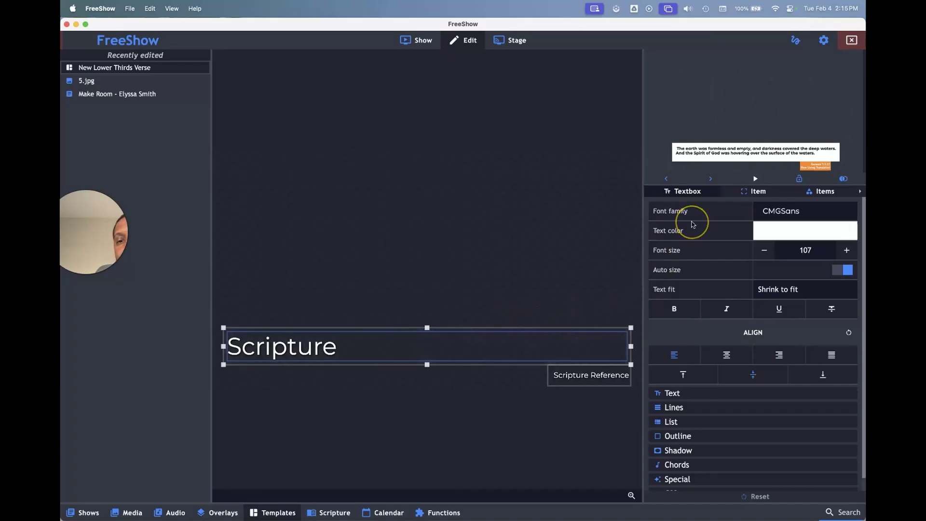
click(747, 193)
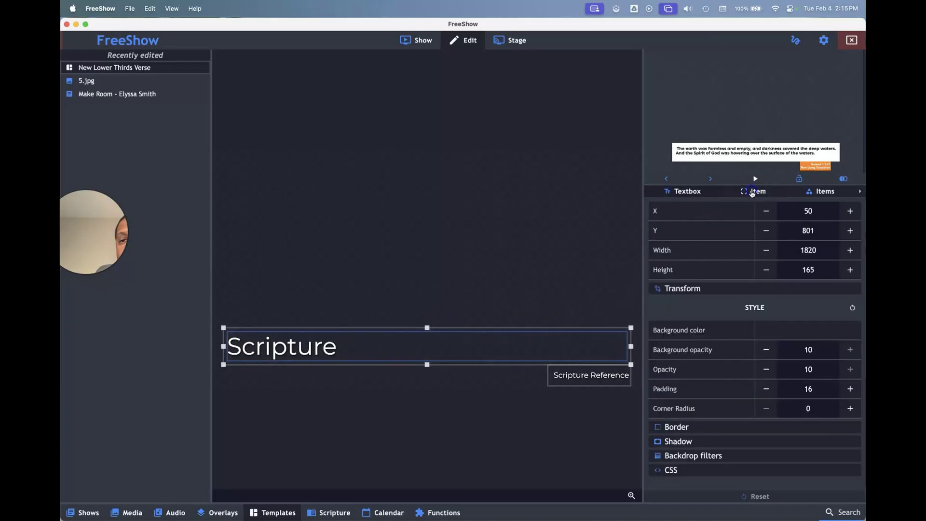
click(774, 326)
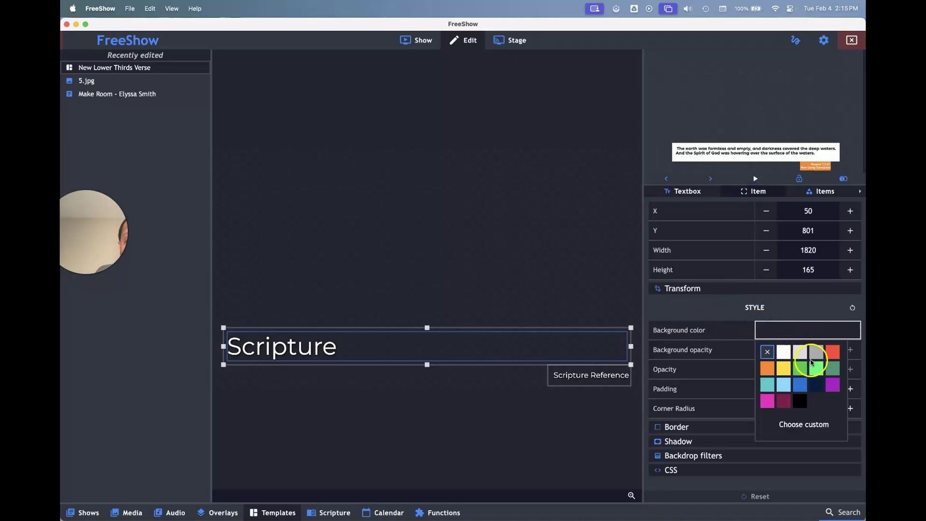
click(767, 370)
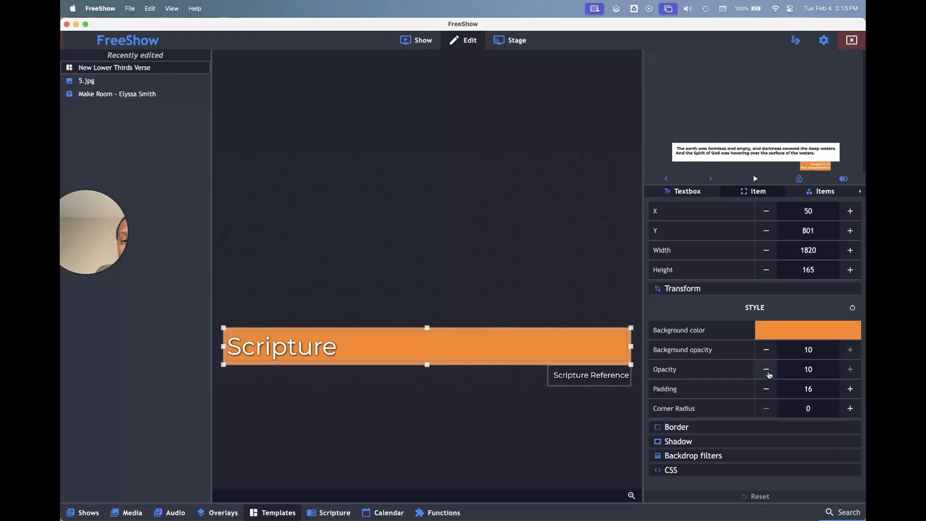
Give the Scripture Reference box a light blue background.
click(608, 385)
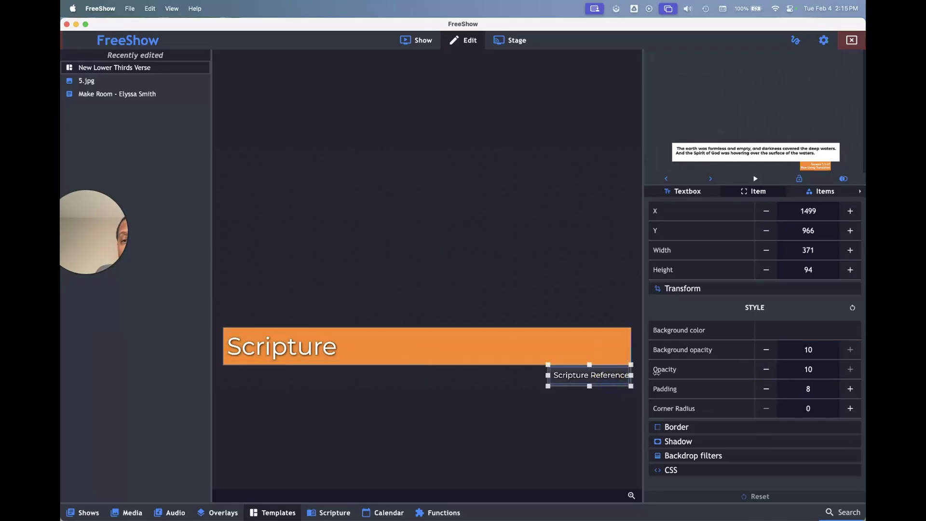
click(785, 333)
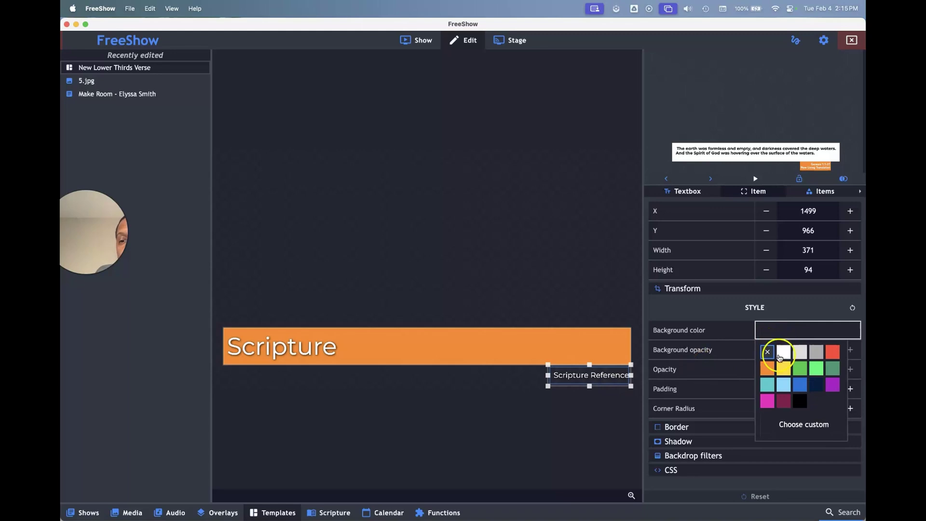
click(783, 385)
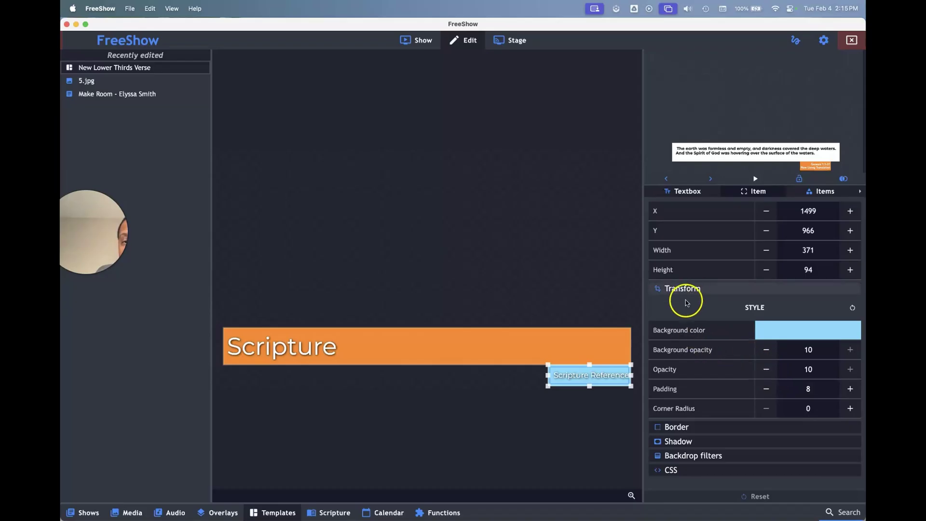
Set the Scripture Reference text colour to black.
click(689, 193)
click(767, 228)
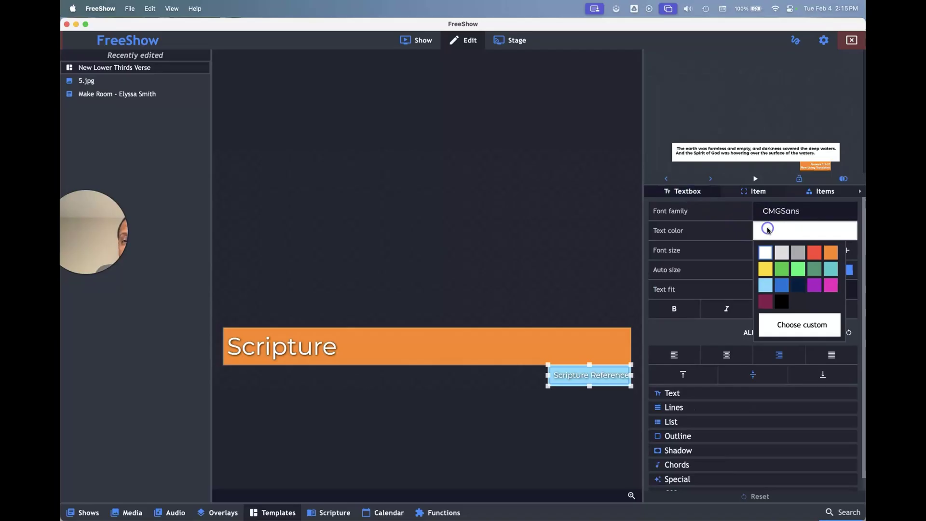
click(781, 302)
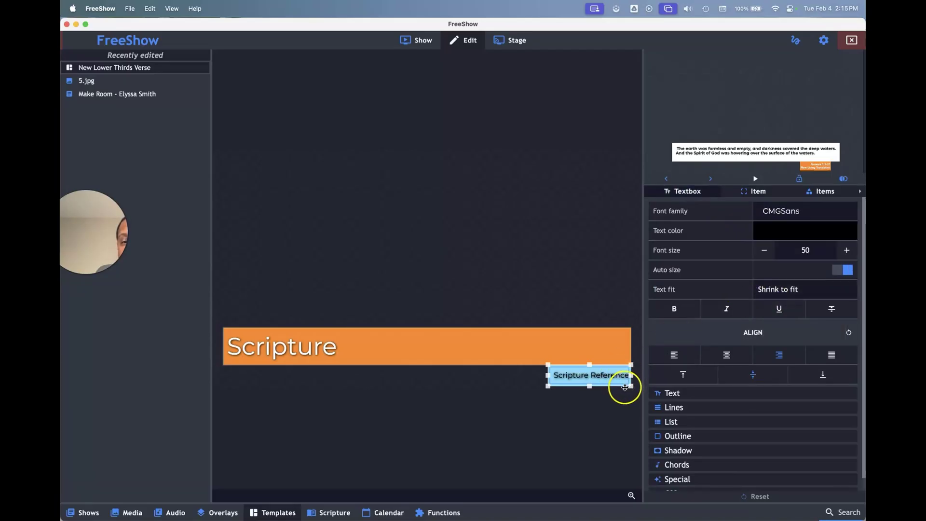
Check the text and box shadow settings with 0 offsets, then deselect to preview the template.
click(679, 450)
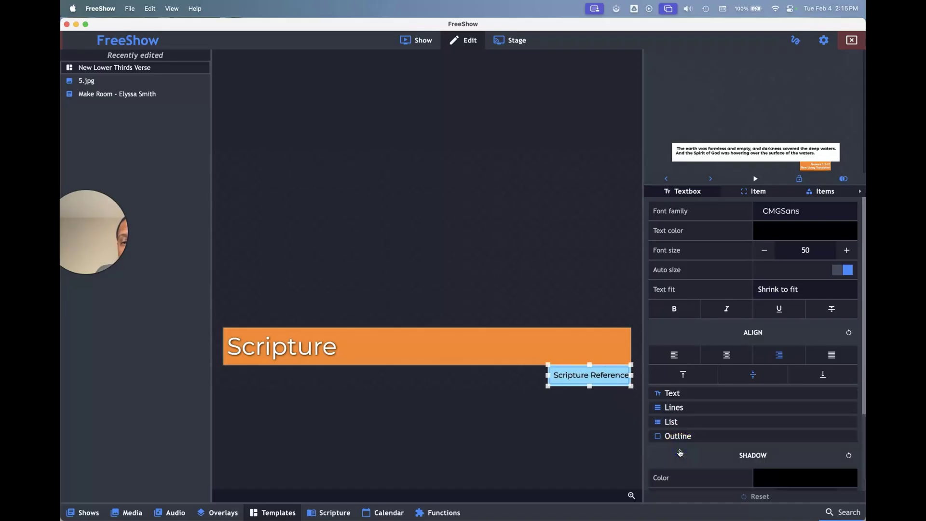
scroll(723, 438, down, 4)
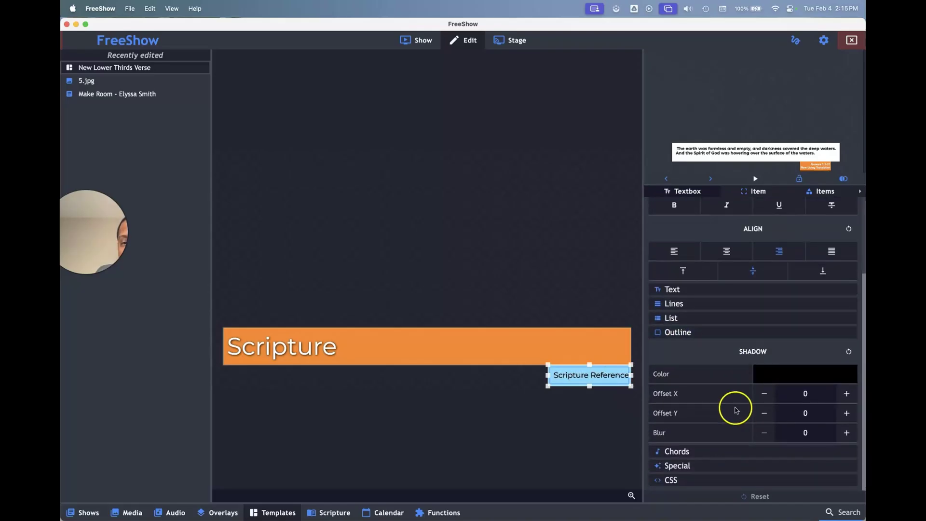
click(758, 191)
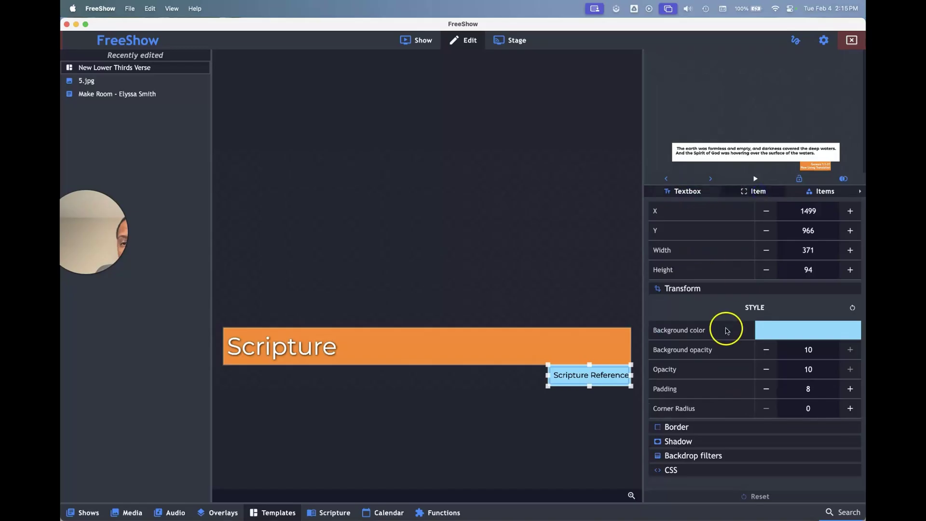
click(682, 441)
scroll(716, 443, down, 4)
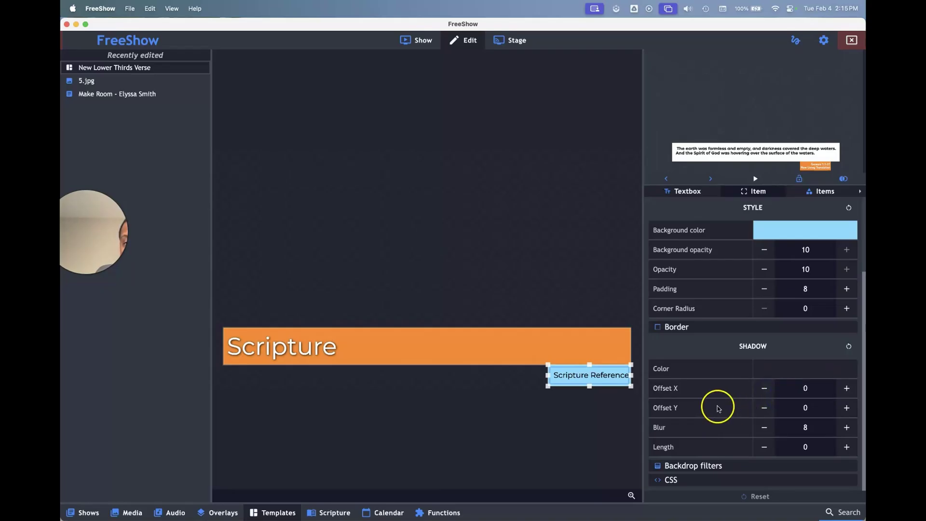
click(614, 408)
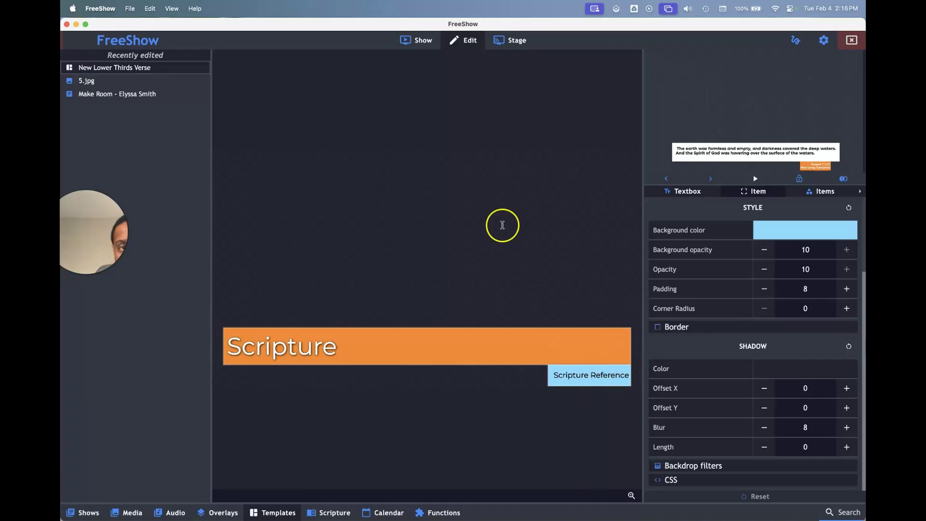
In Settings > Outputs, enable the Primary output with the Default style alongside Output 1.
click(417, 42)
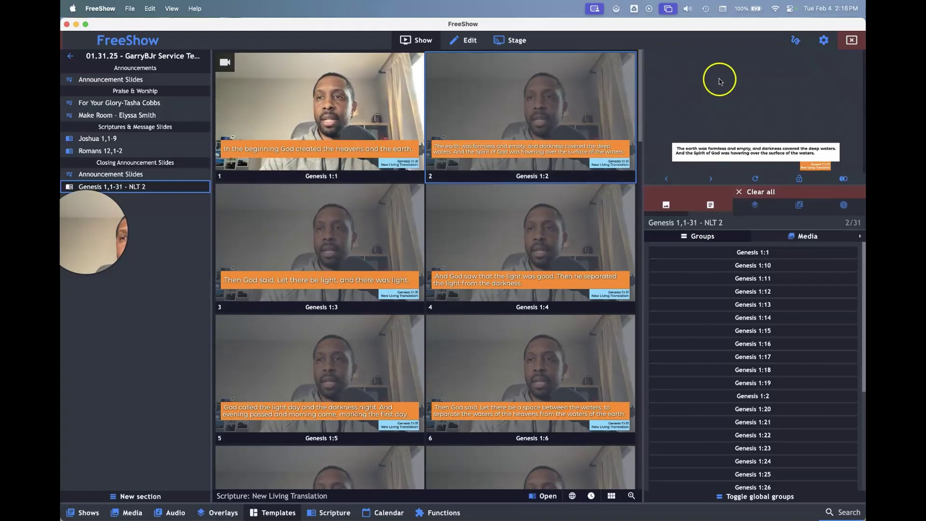
click(825, 40)
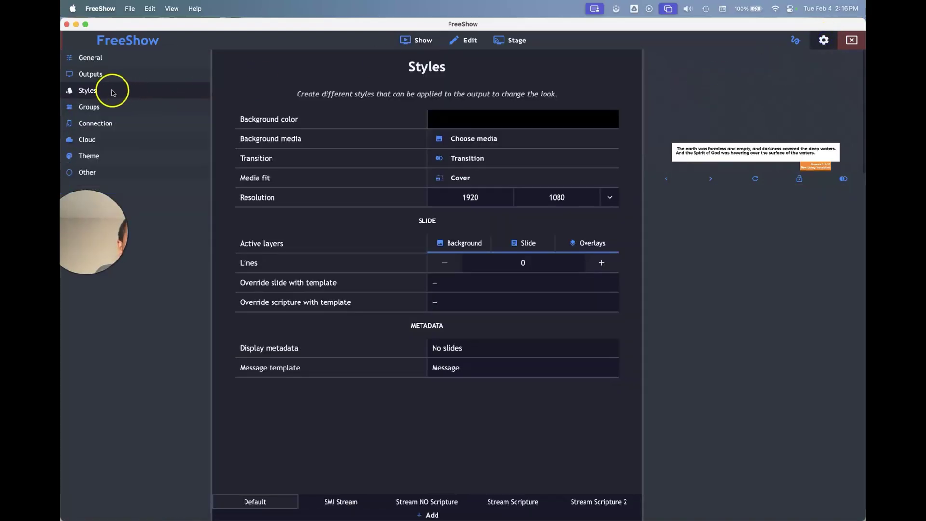
click(92, 76)
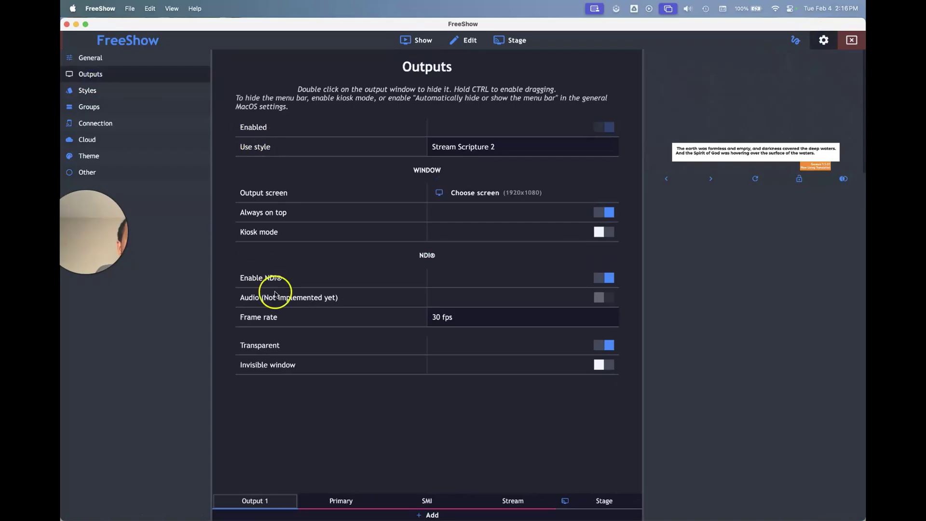
click(333, 498)
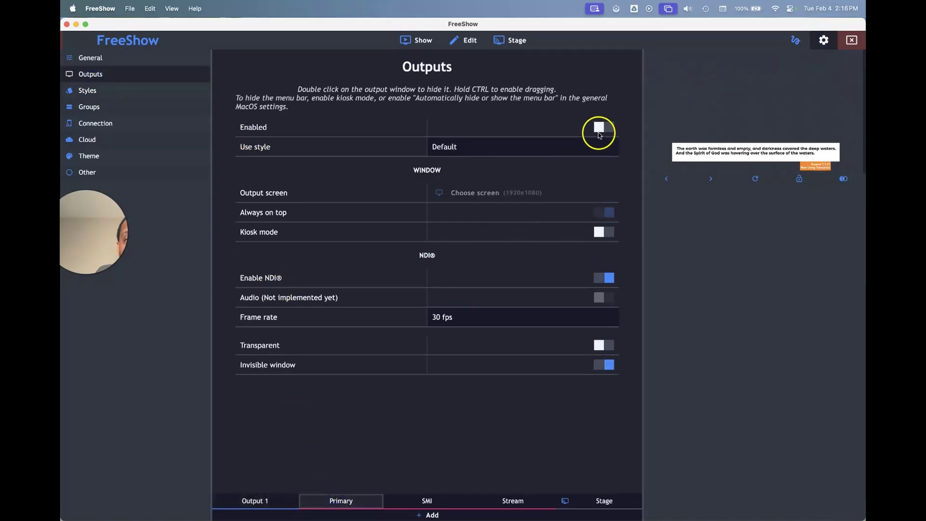
click(598, 128)
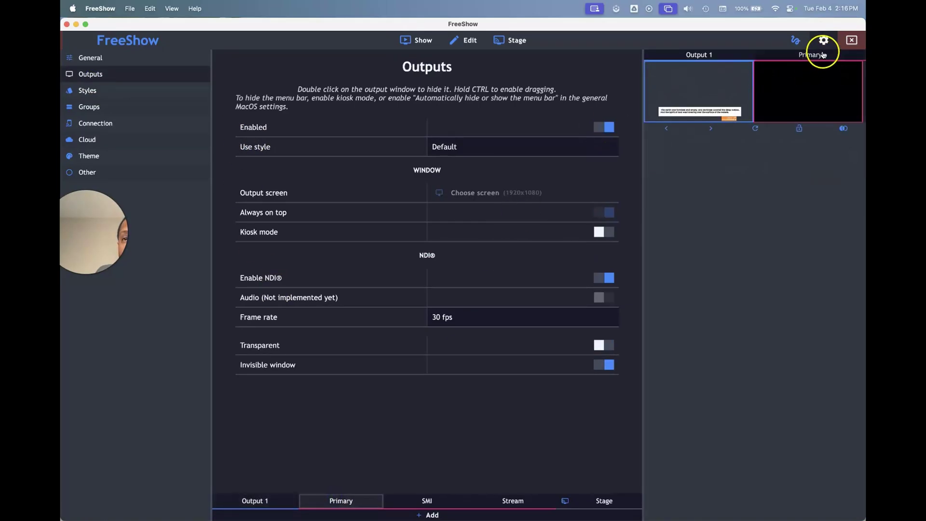
Refresh the outputs, put Genesis 1:2 live, and check the Primary output full-size over the camera feed.
click(407, 39)
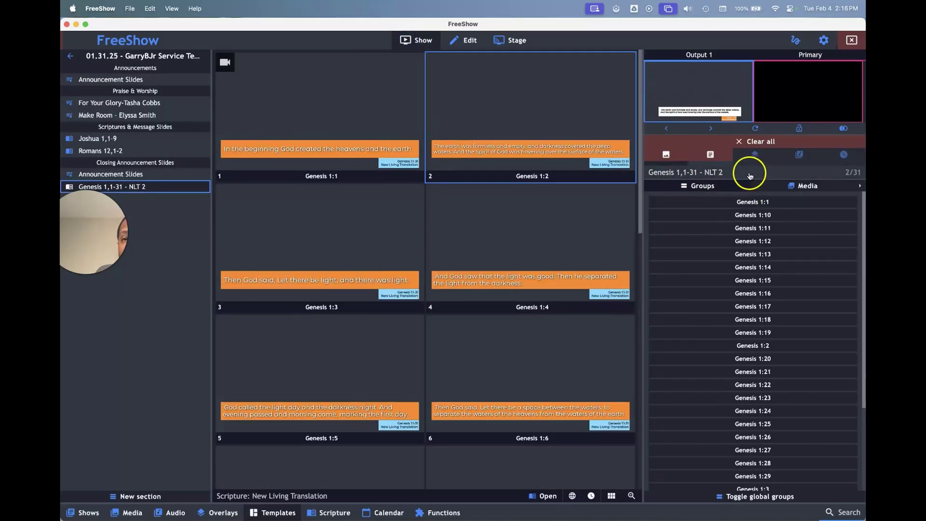
click(756, 129)
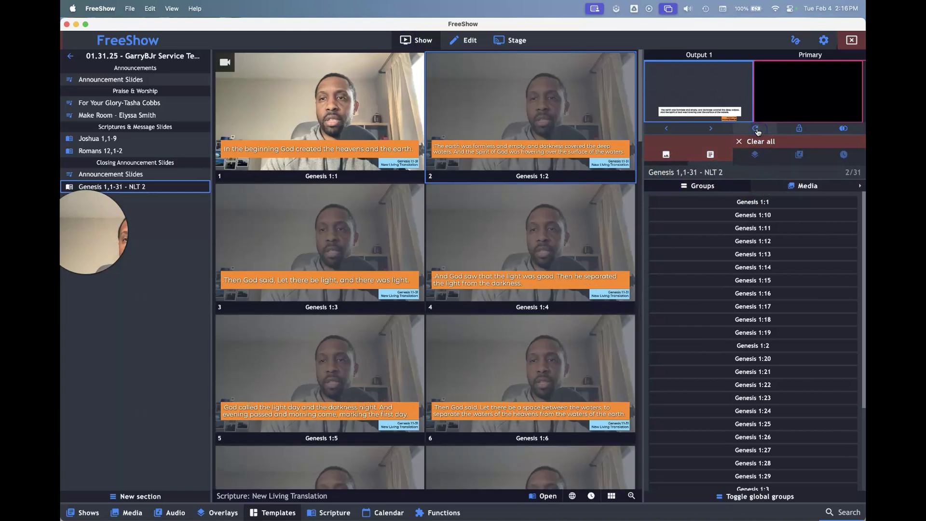
click(755, 128)
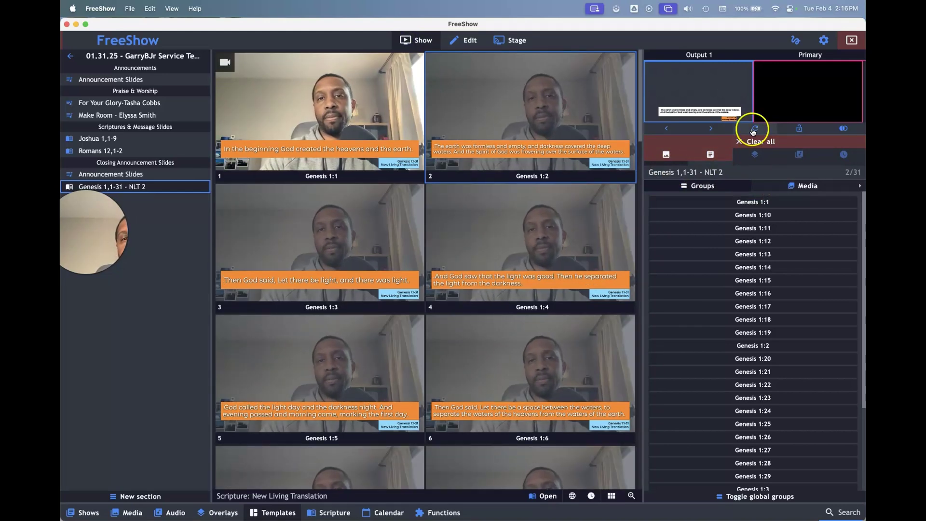
click(536, 147)
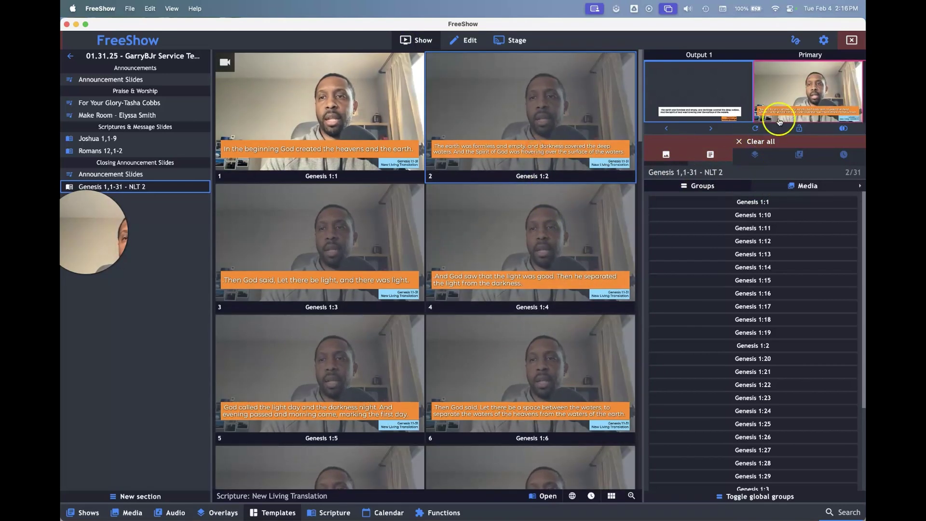
click(794, 100)
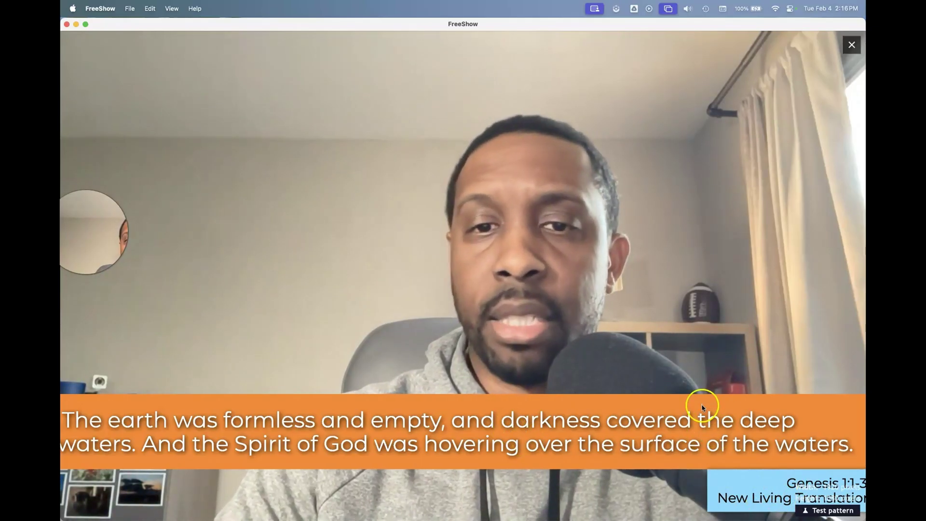
click(851, 45)
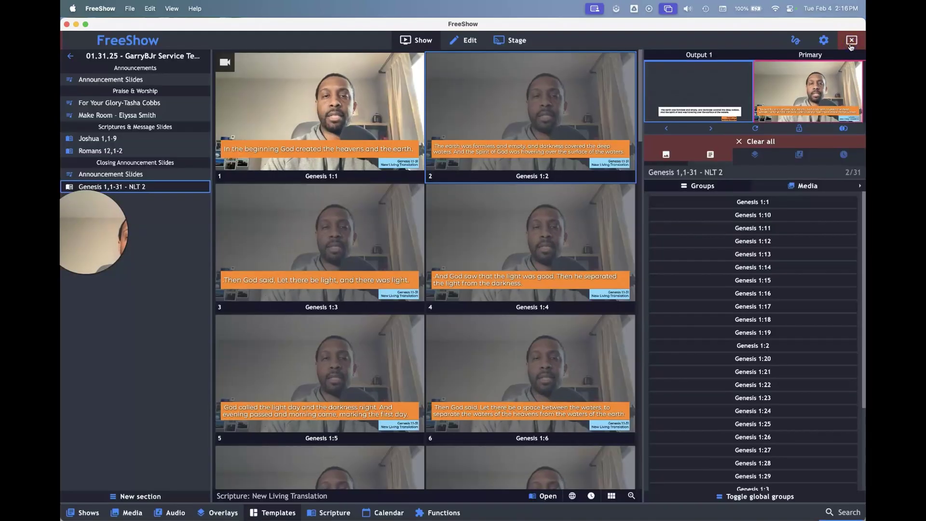